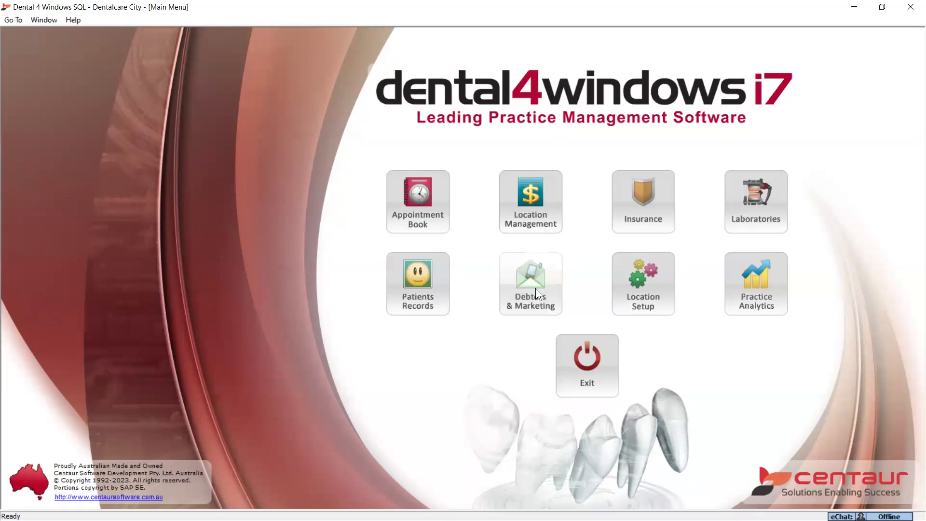
# - Open the RCT_Tx_Plan letter template from the Case Presentation category of the patient records for modification
pyautogui.click(419, 287)
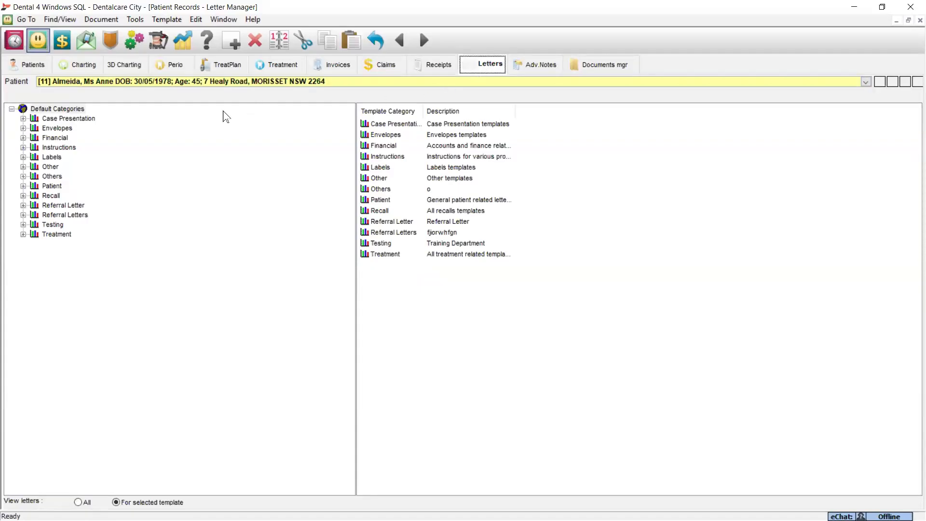
pyautogui.click(77, 120)
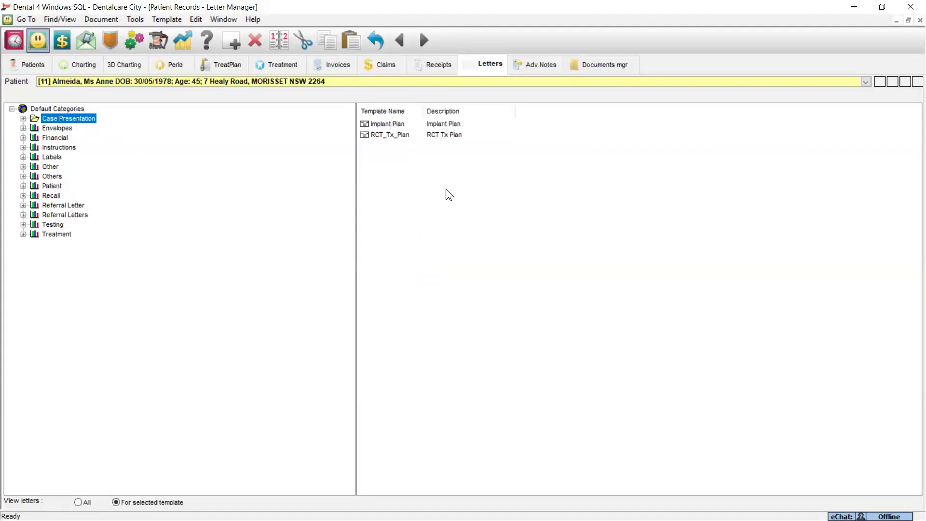
pyautogui.click(174, 21)
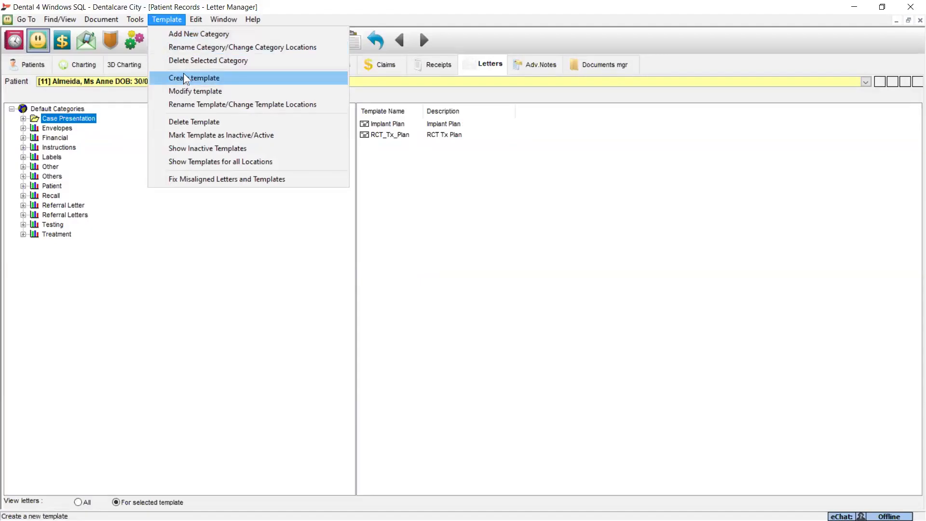
pyautogui.click(481, 208)
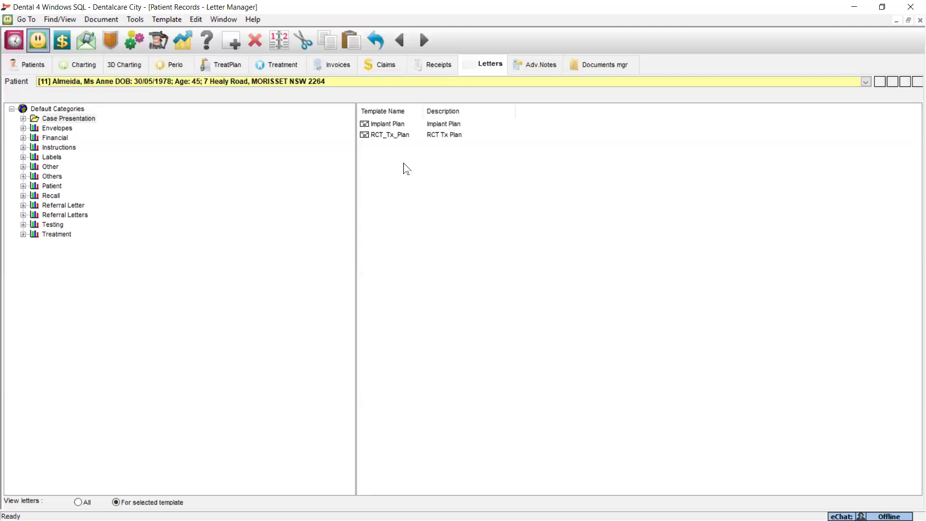
pyautogui.click(376, 137)
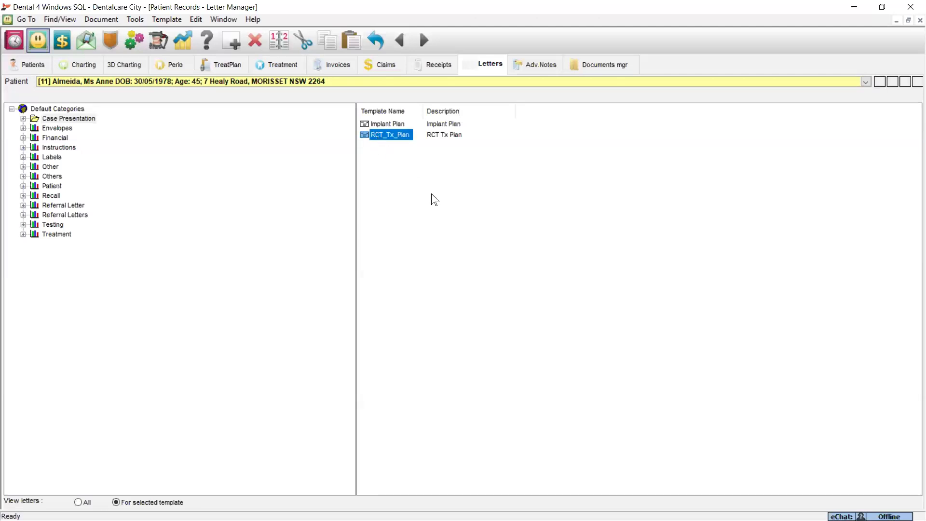
pyautogui.click(169, 20)
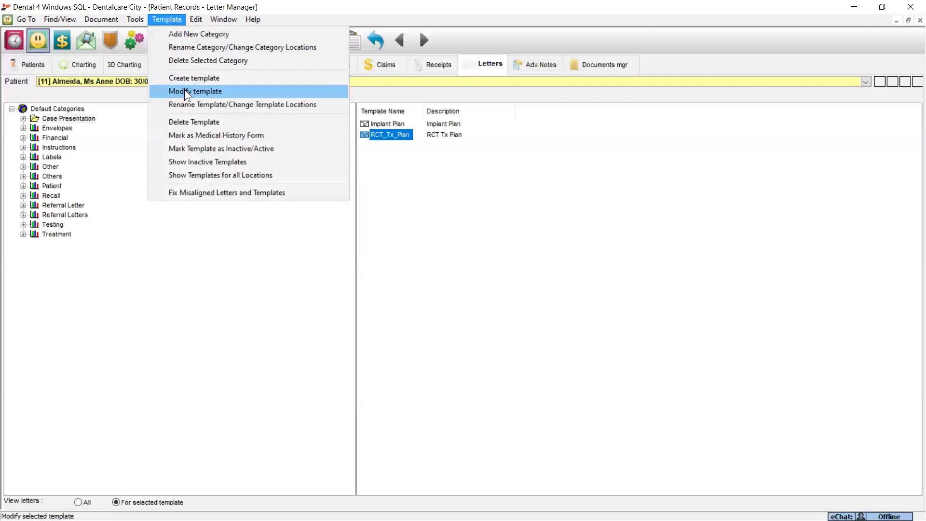
pyautogui.click(186, 93)
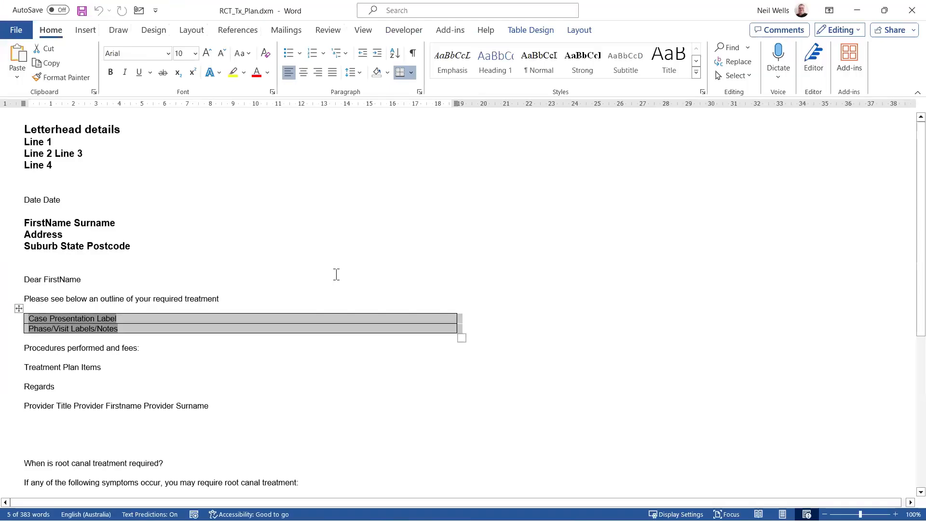
# - Examine the template's letterhead lines and the D4W input fields offered for the Treatment Plan category
pyautogui.tripleClick(43, 130)
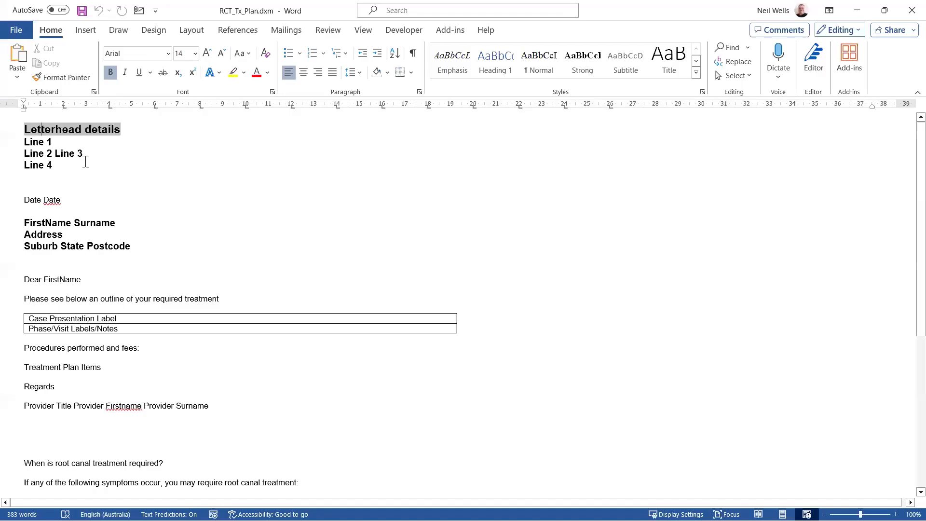
pyautogui.click(147, 160)
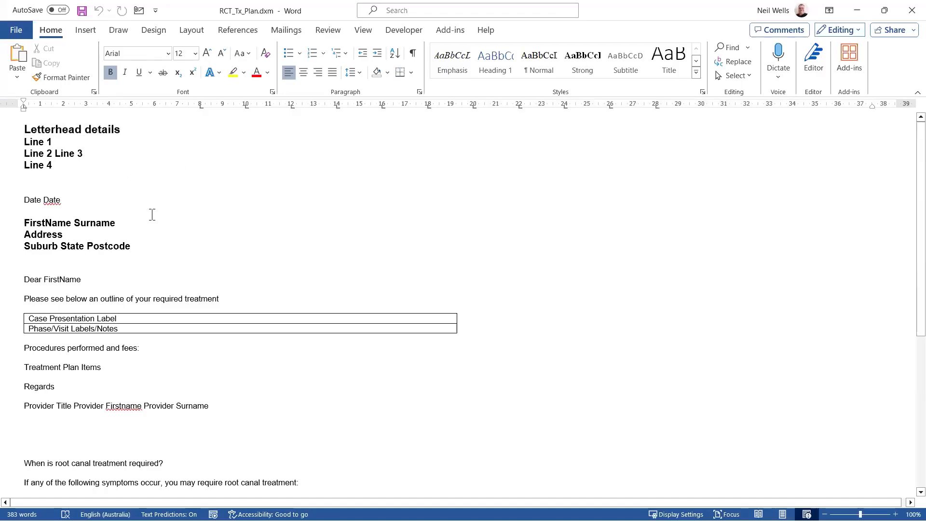
pyautogui.click(451, 30)
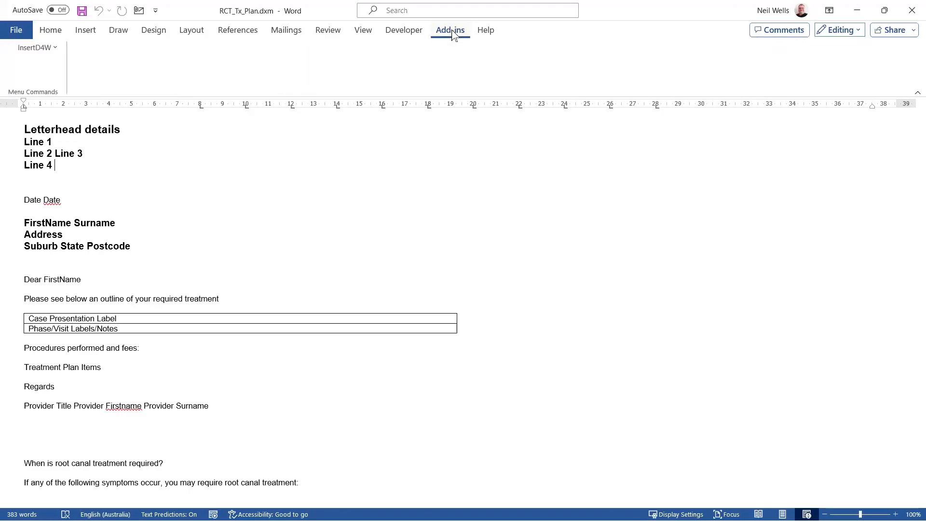
pyautogui.click(54, 47)
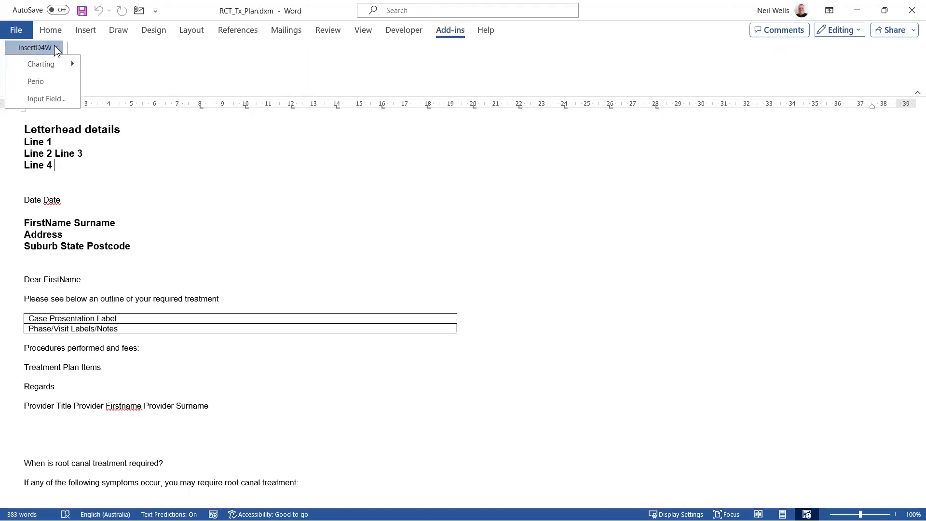
pyautogui.click(54, 104)
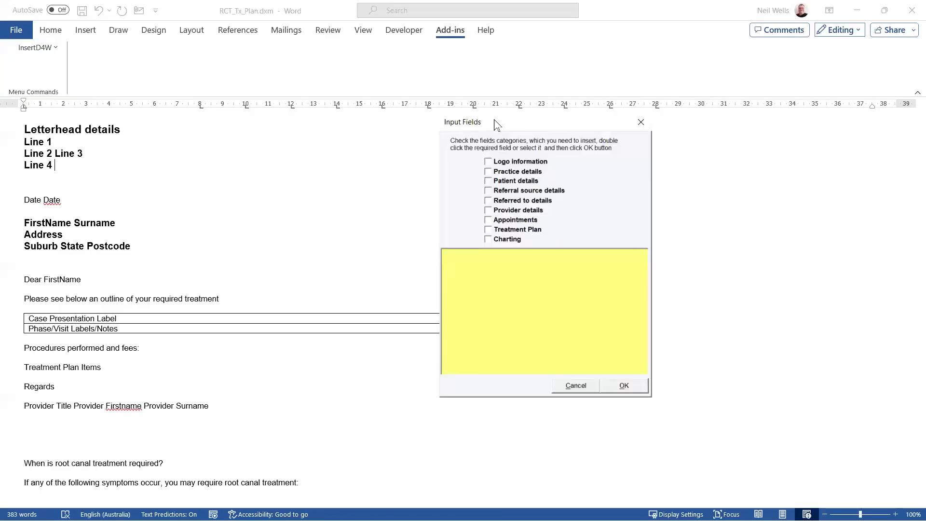
pyautogui.click(488, 182)
pyautogui.click(488, 181)
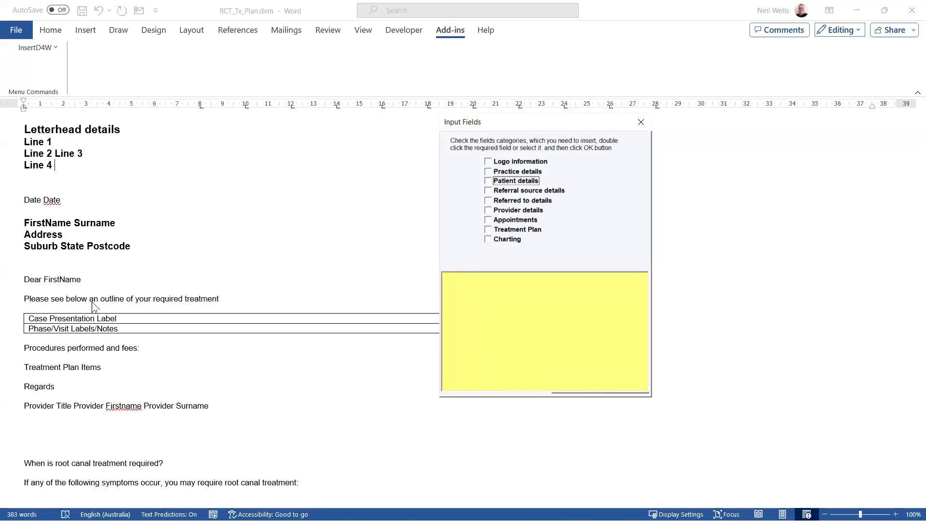
pyautogui.click(519, 231)
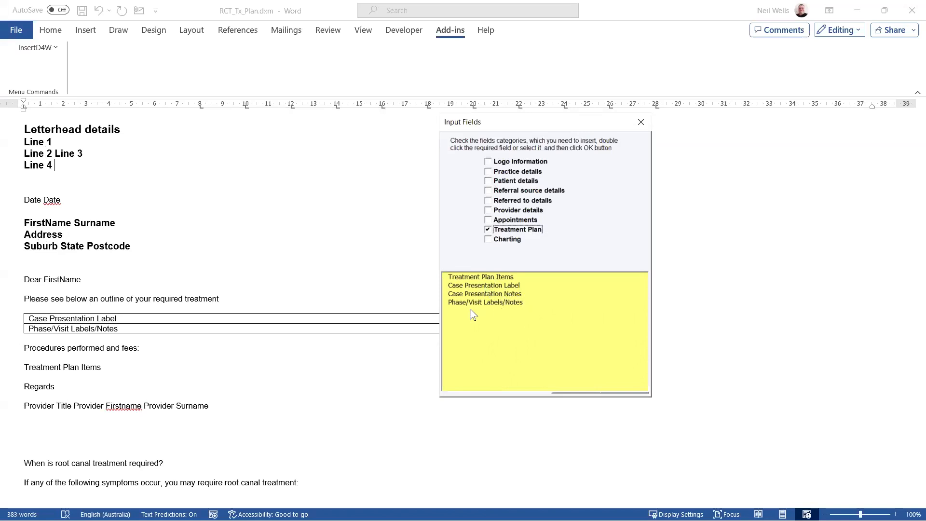
pyautogui.click(641, 123)
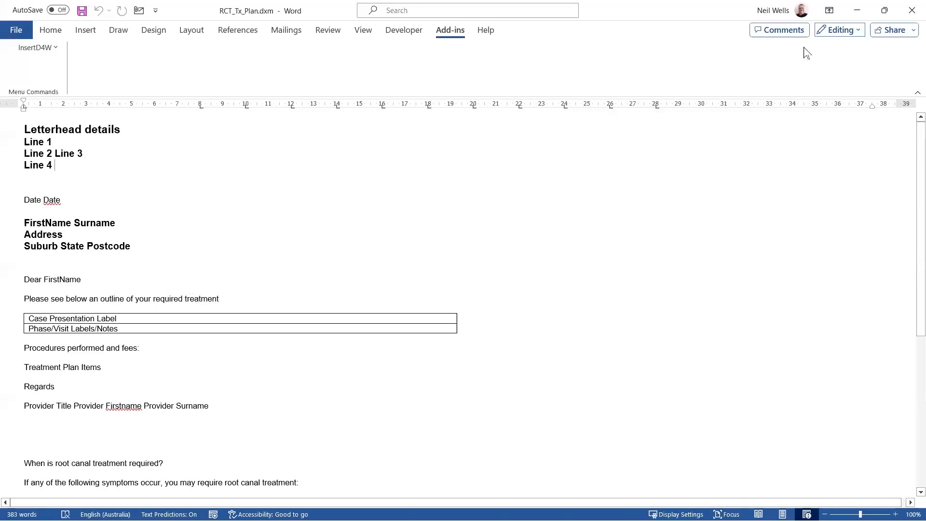
# - Close the RCT_Tx_Plan template with saving and open the patient's treatment plan
pyautogui.click(912, 10)
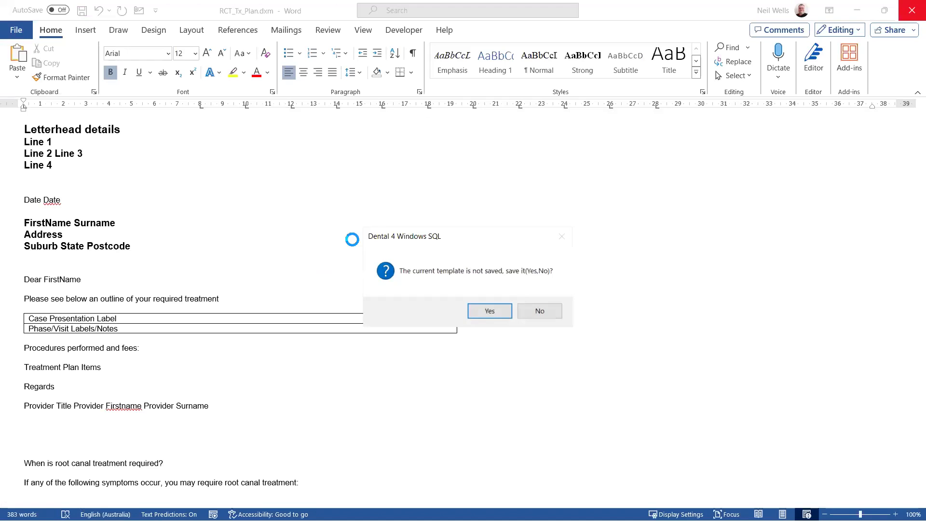
pyautogui.click(489, 310)
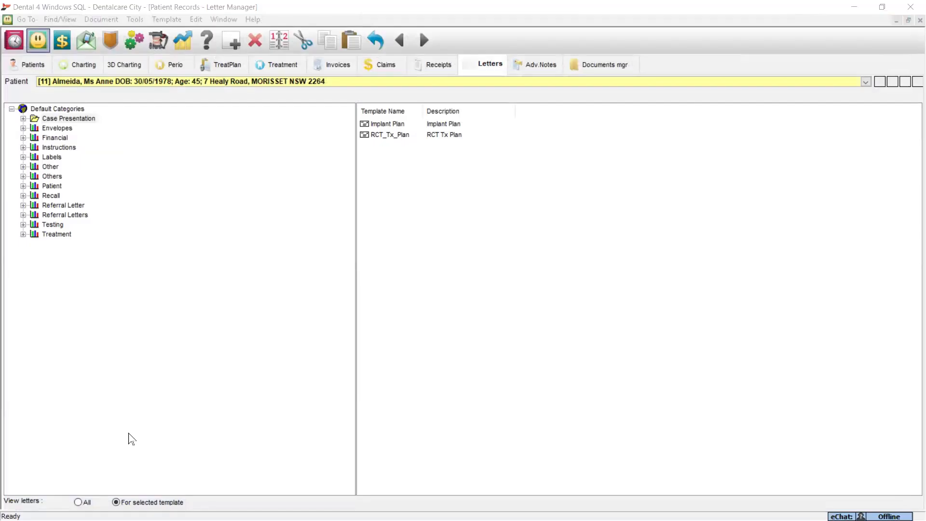
pyautogui.click(230, 64)
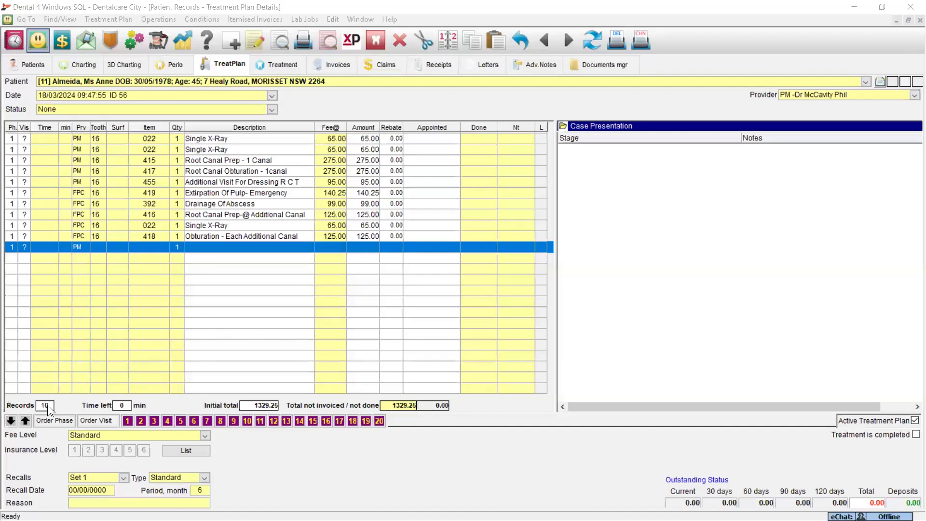
# - Order the first Single X-Ray (022), Extirpation Of Pulp (419) and Drainage Of Abscess (392) as visit 1
pyautogui.click(94, 420)
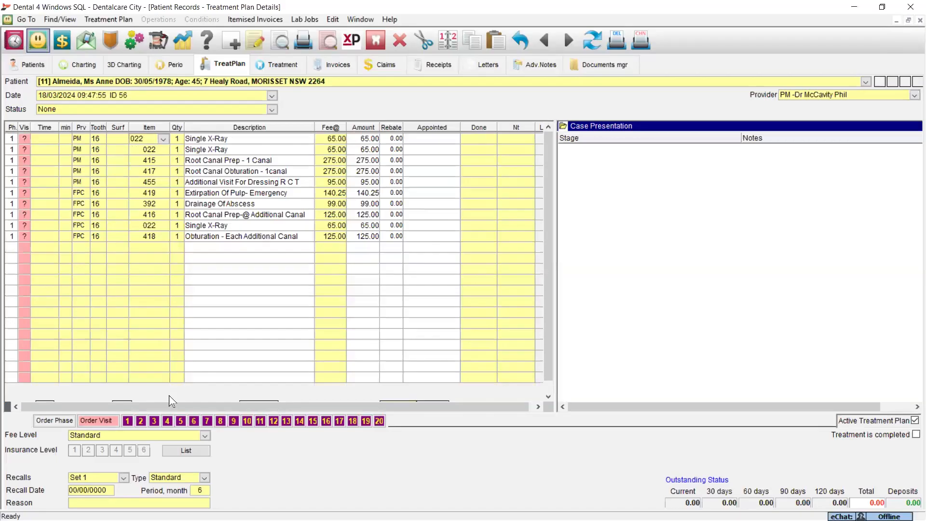
pyautogui.click(205, 139)
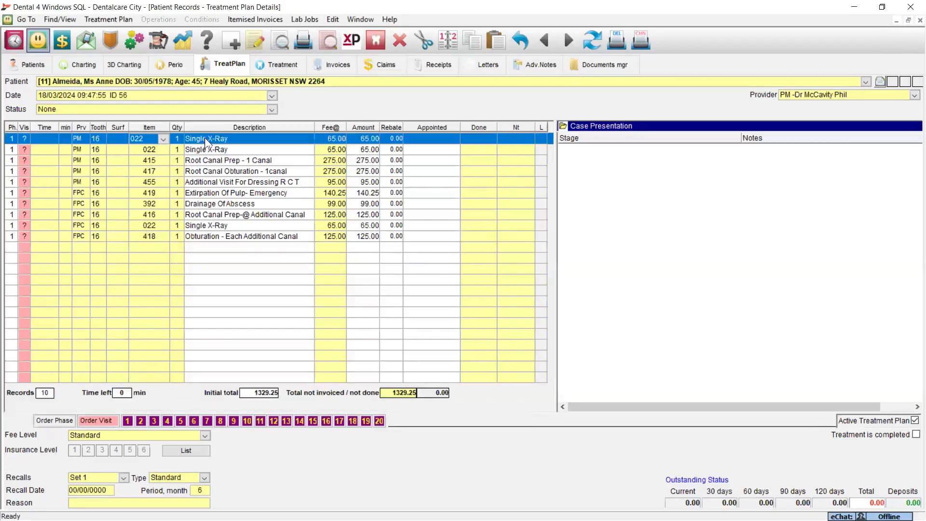
pyautogui.keyDown('ctrl'); pyautogui.click(209, 191); pyautogui.keyUp('ctrl')
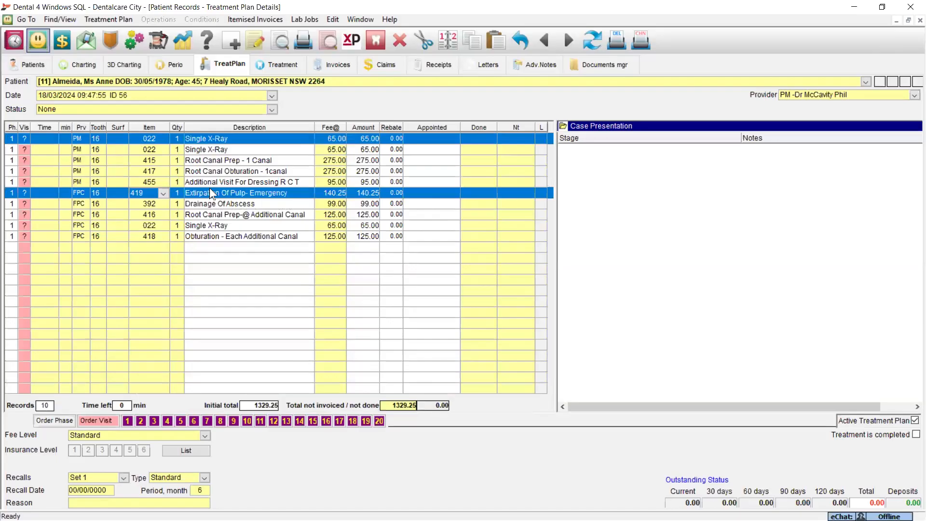
pyautogui.keyDown('ctrl'); pyautogui.click(208, 203); pyautogui.keyUp('ctrl')
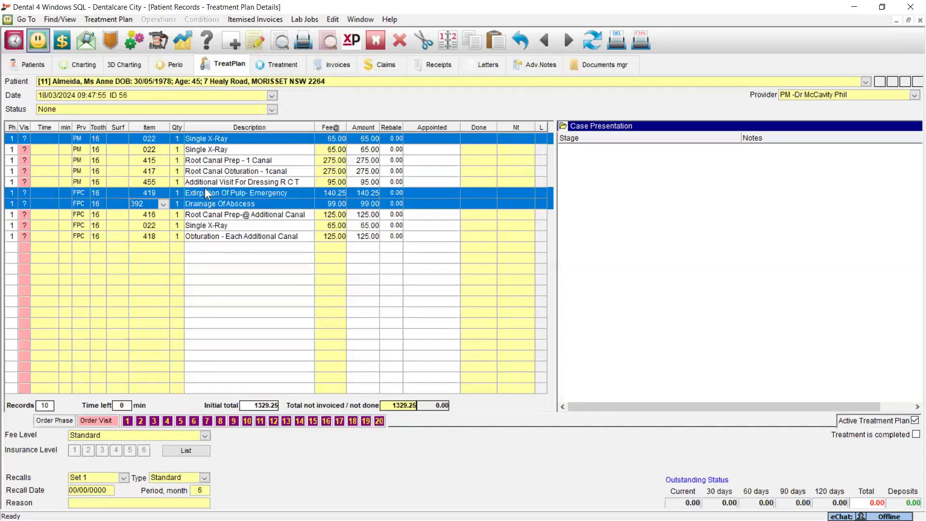
pyautogui.click(128, 421)
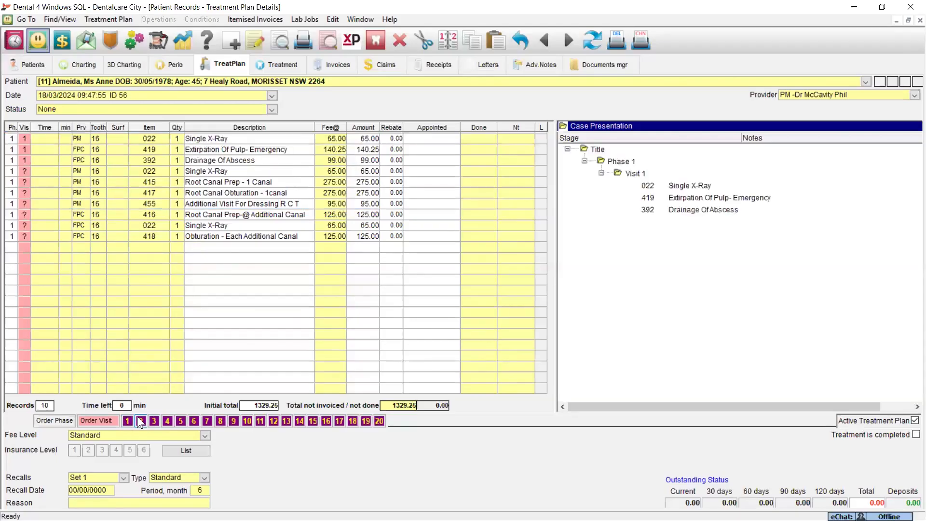
# - Assign the PM Single X-Ray (022), Root Canal Prep - 1 Canal (415) and Root Canal Prep Additional Canal (416) to visit 2
pyautogui.click(183, 214)
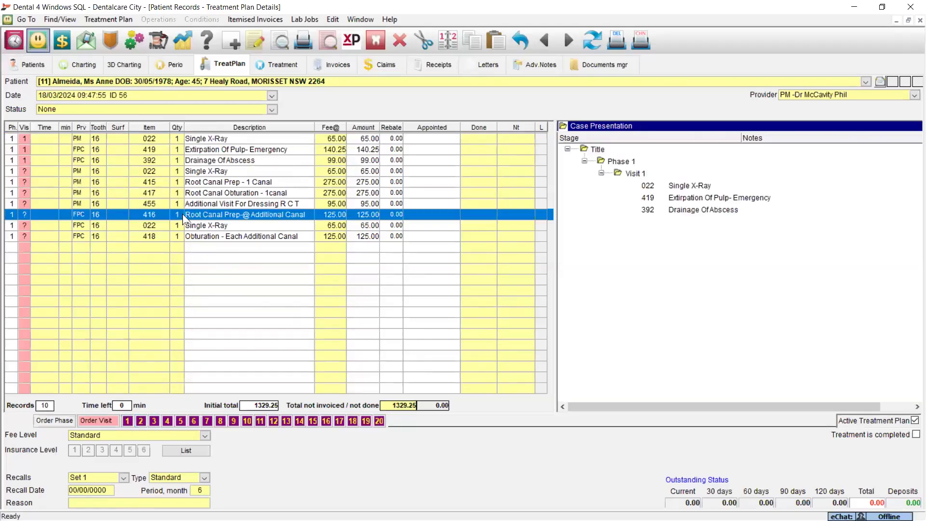
pyautogui.keyDown('ctrl'); pyautogui.click(192, 181); pyautogui.keyUp('ctrl')
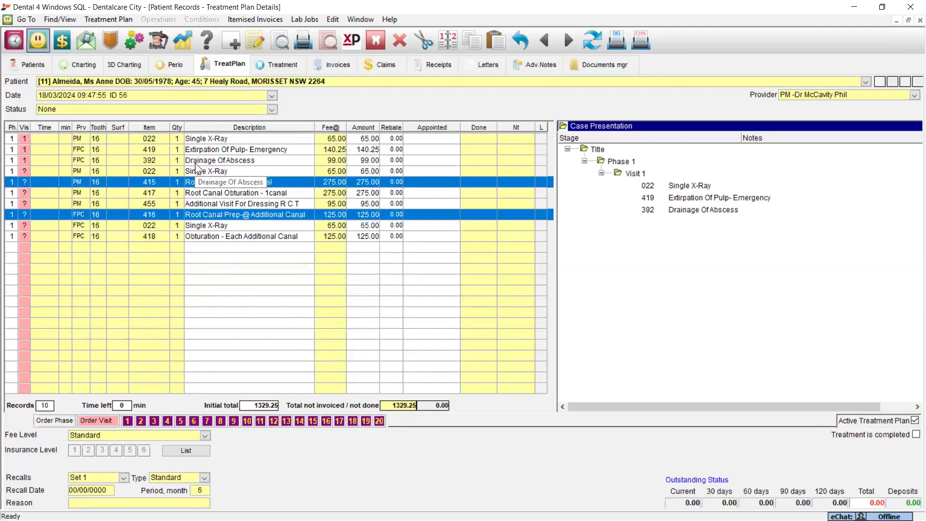
pyautogui.keyDown('ctrl'); pyautogui.click(194, 169); pyautogui.keyUp('ctrl')
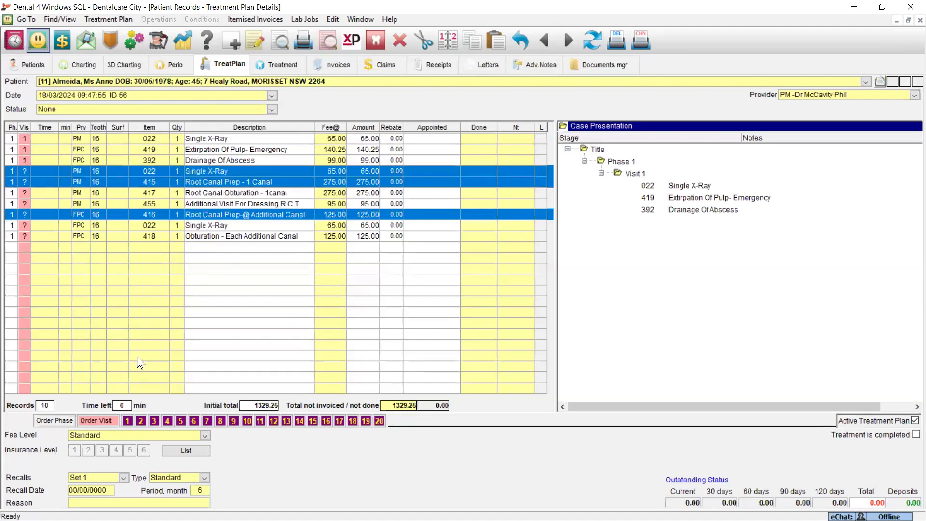
pyautogui.click(141, 421)
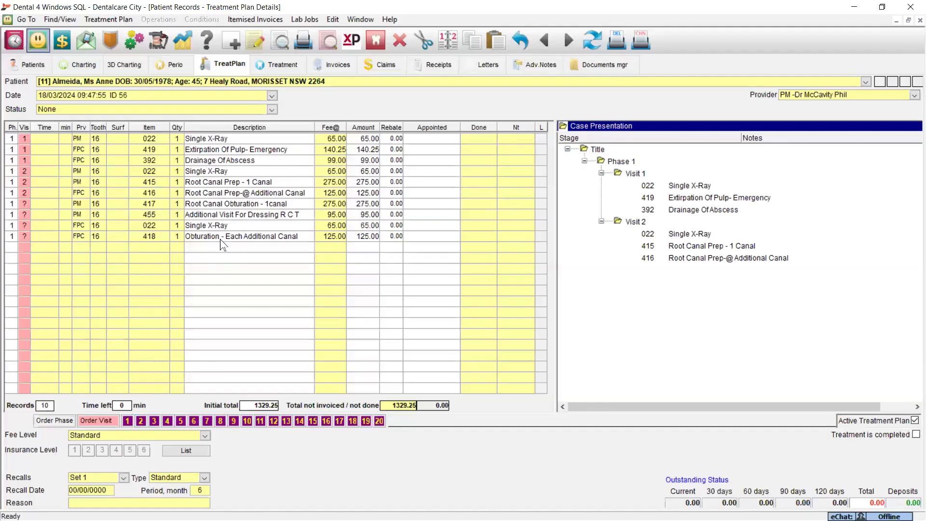
# - Assign Root Canal Obstruration 1 canal (417), the FPC Single X-Ray (022) and Obturation - Each Additional Canal (418) to visit 3, and finish visit ordering
pyautogui.click(196, 205)
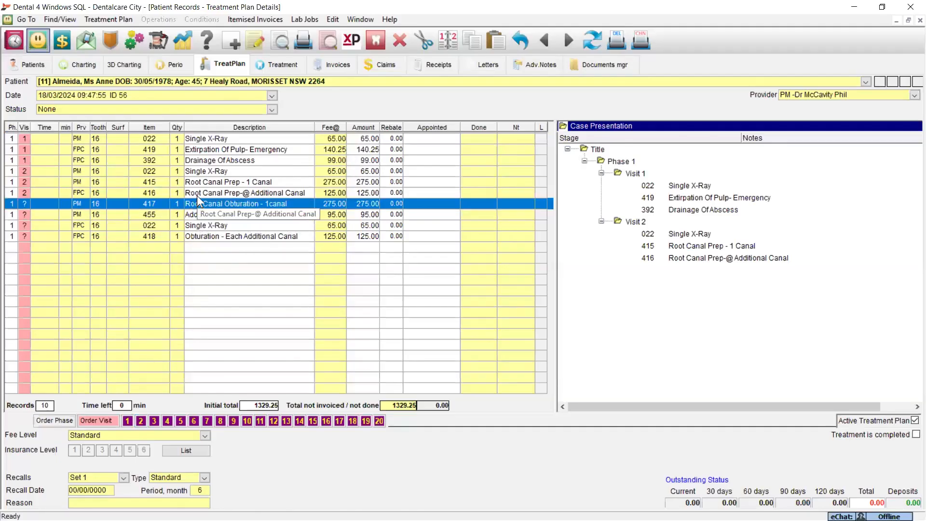
pyautogui.keyDown('ctrl'); pyautogui.click(202, 235); pyautogui.keyUp('ctrl')
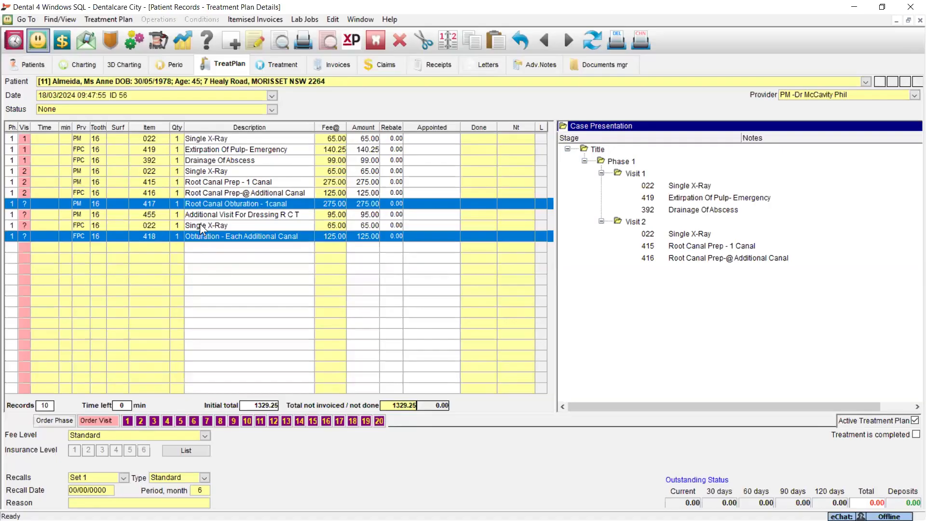
pyautogui.keyDown('ctrl'); pyautogui.click(200, 224); pyautogui.keyUp('ctrl')
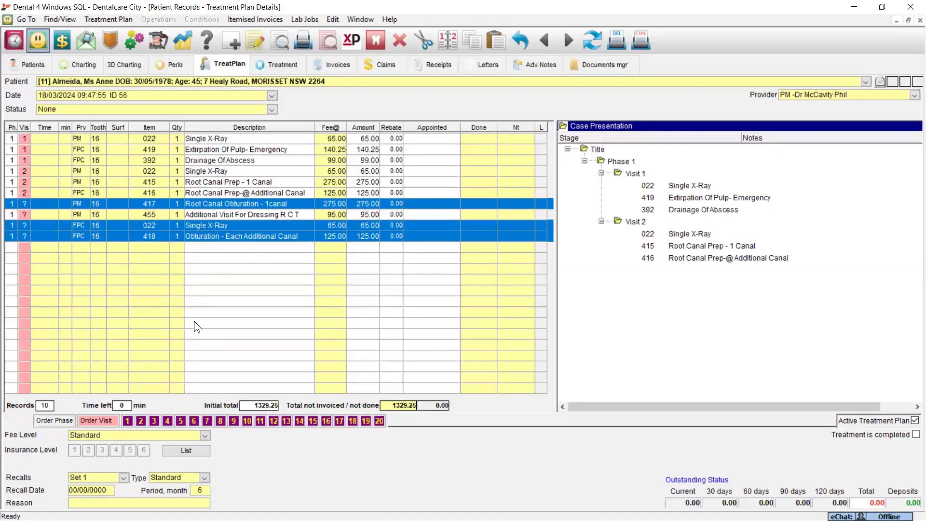
pyautogui.click(153, 421)
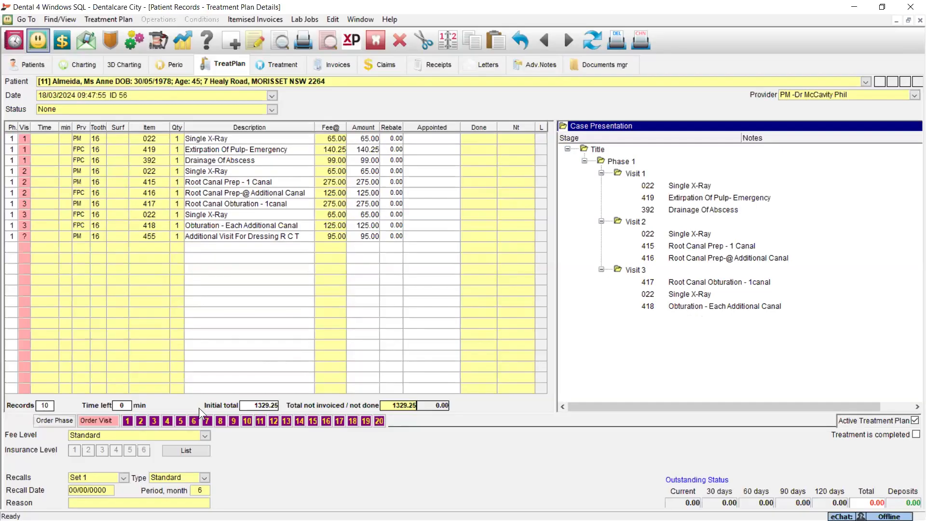
pyautogui.click(107, 419)
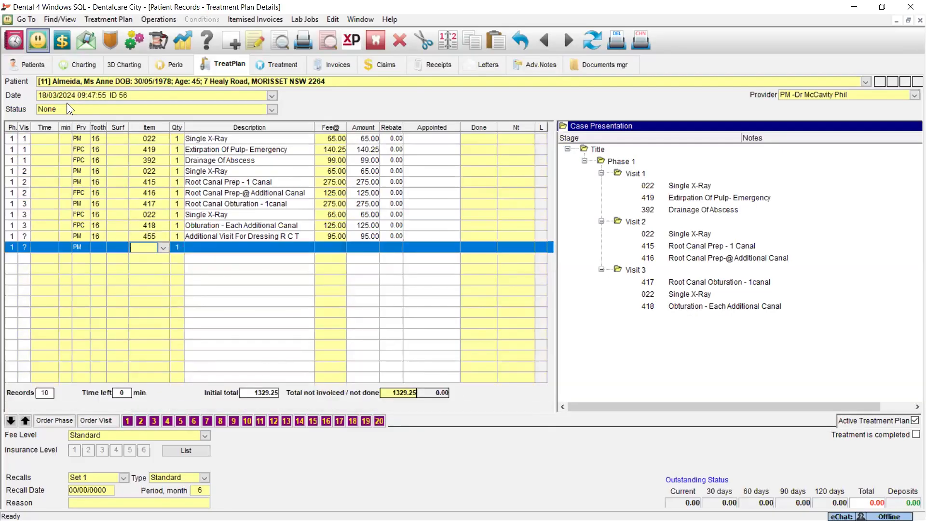
# - Set the visit durations on each visit's first item: 30 minutes for visit 1, 60 for visit 2 and 45 for visit 3
pyautogui.click(64, 141)
pyautogui.write('30')
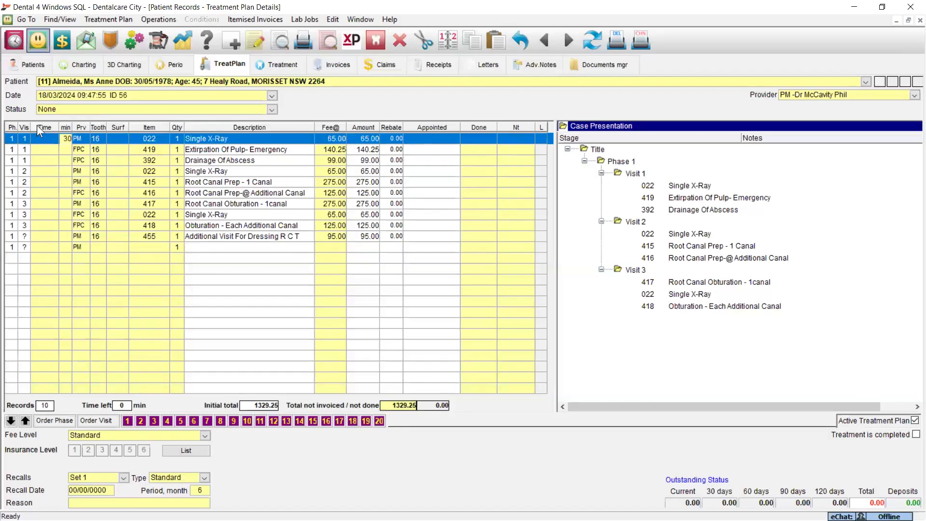
pyautogui.click(67, 172)
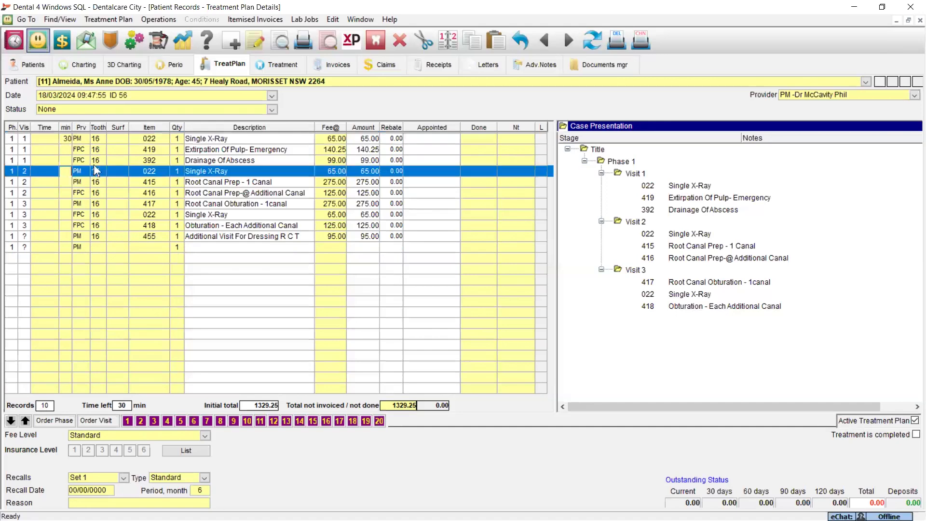
pyautogui.write('60')
pyautogui.click(68, 204)
pyautogui.write('45')
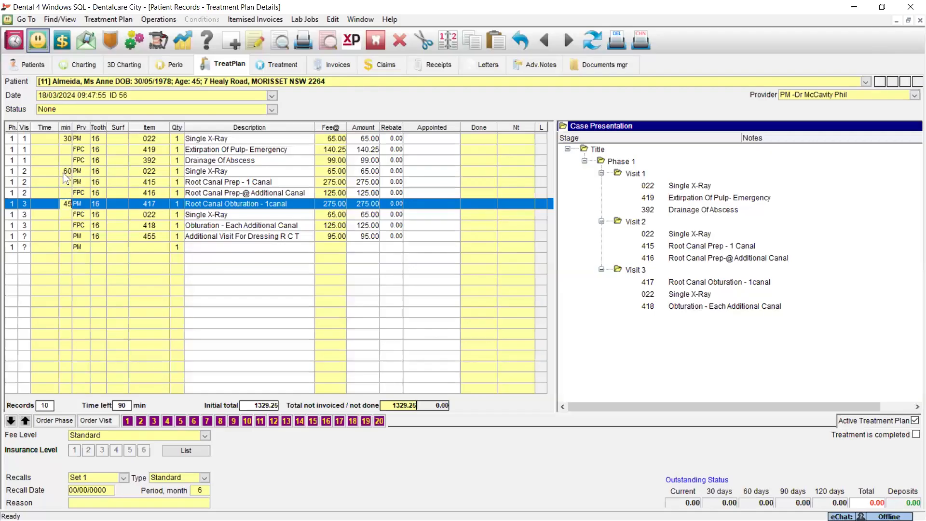
# - Commit visit 3's 45-minute duration and check the treatment plan's case presentation options
pyautogui.click(74, 213)
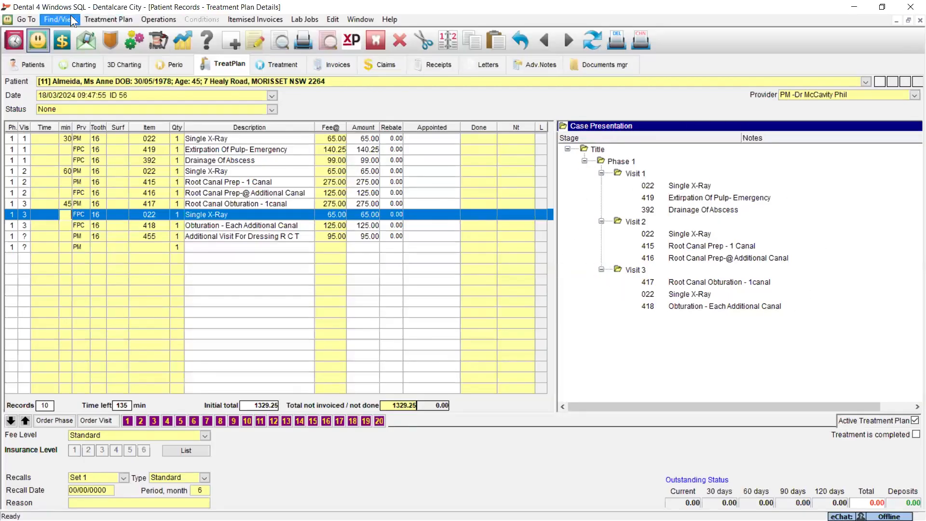
pyautogui.click(86, 15)
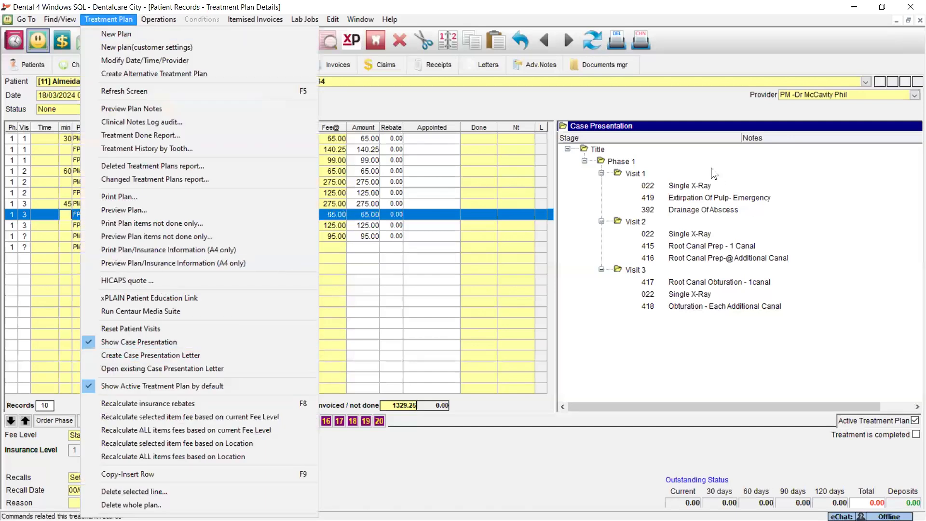
pyautogui.click(621, 334)
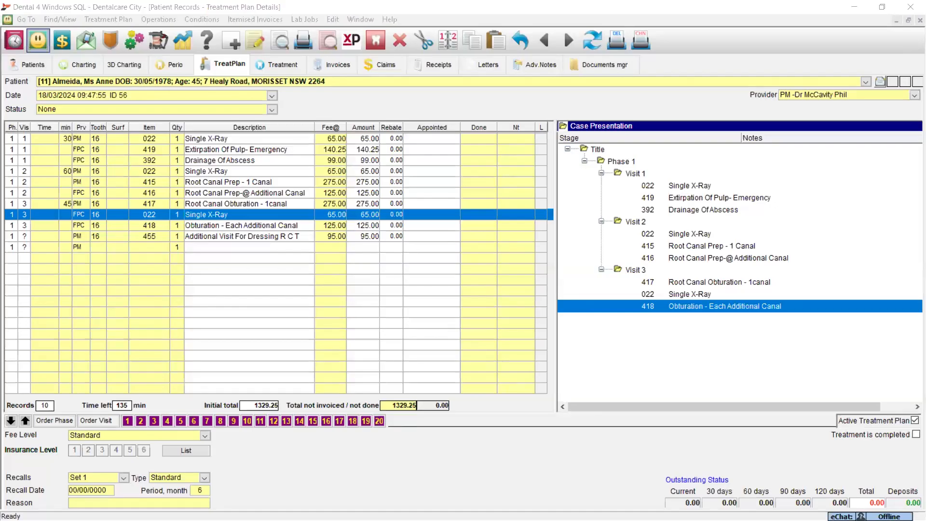
# - Label the case presentation's Title stage "Root Canal Treatment"
pyautogui.click(600, 149)
pyautogui.doubleClick(598, 149)
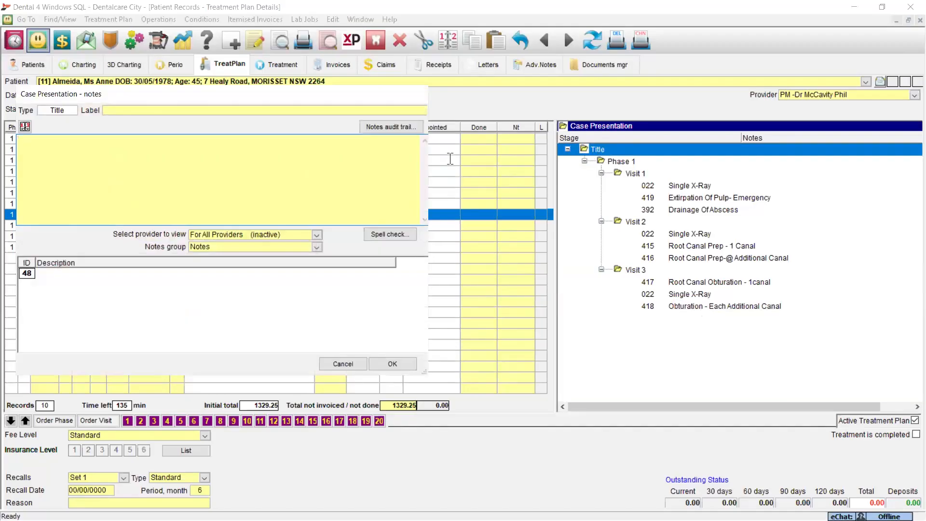
pyautogui.click(143, 109)
pyautogui.write('Root Canal Treatment')
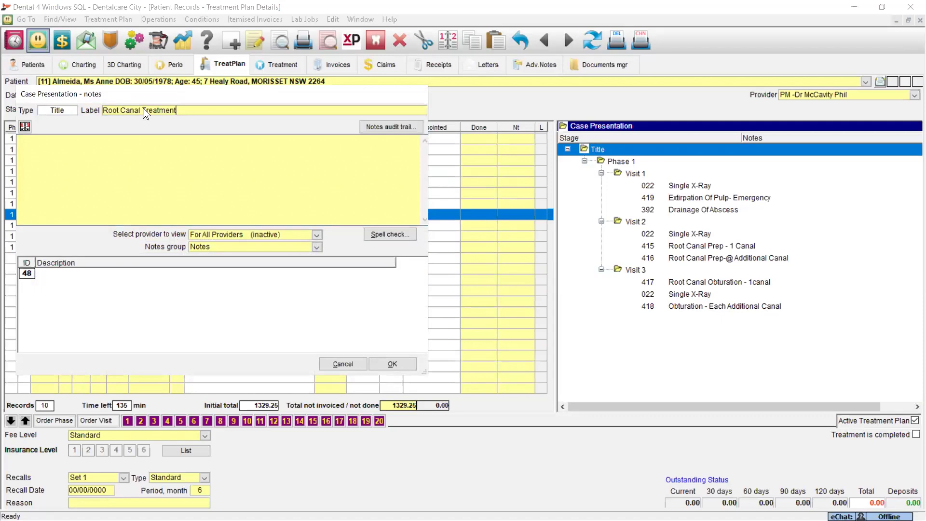
pyautogui.click(393, 364)
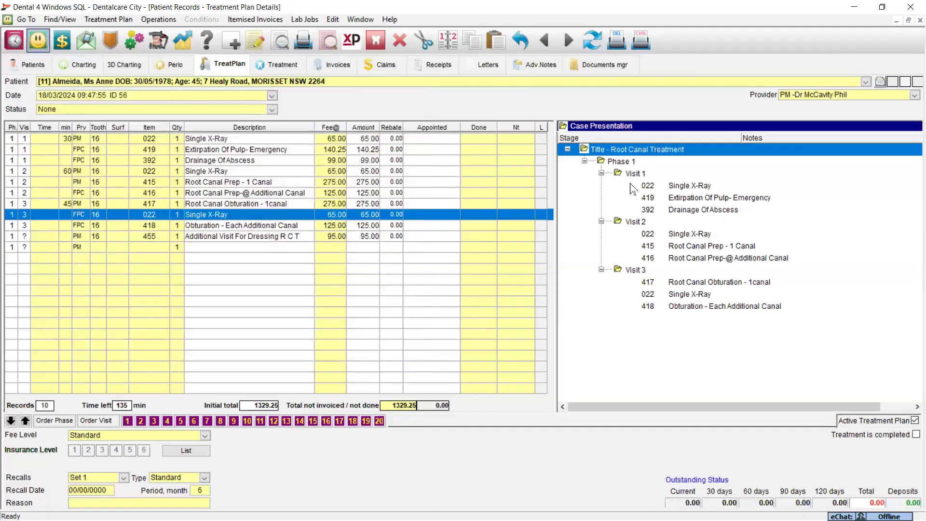
# - Label the Phase 1 stage of the case presentation "Procedures and Cost"
pyautogui.click(625, 162)
pyautogui.doubleClick(626, 161)
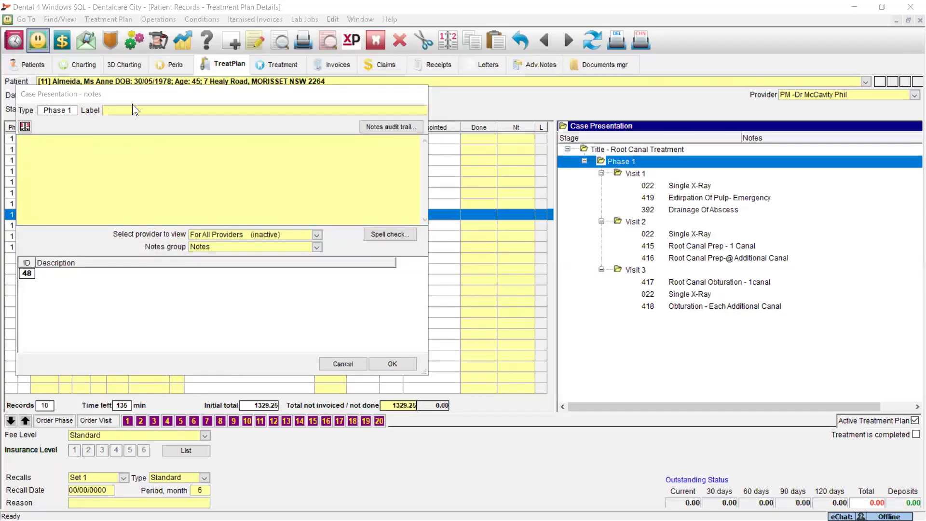
pyautogui.click(110, 110)
pyautogui.write('Procedures and Cost')
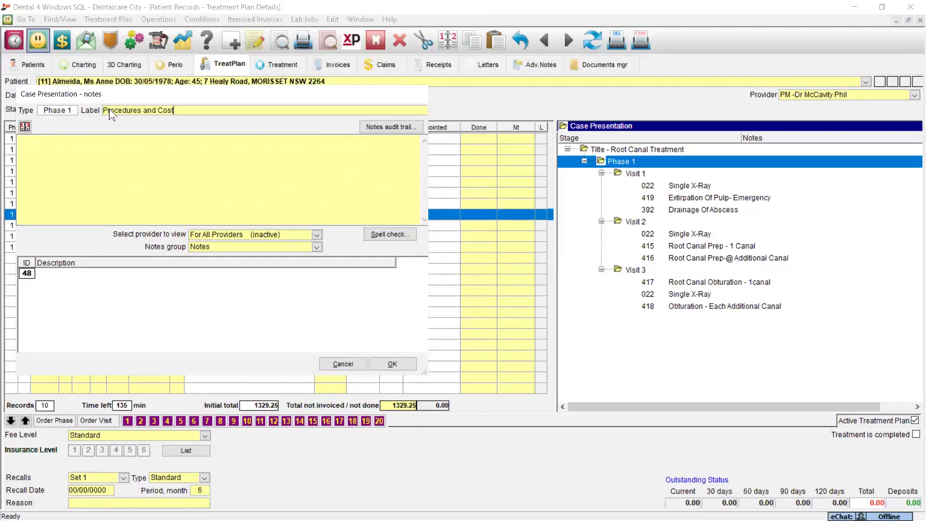
pyautogui.click(407, 363)
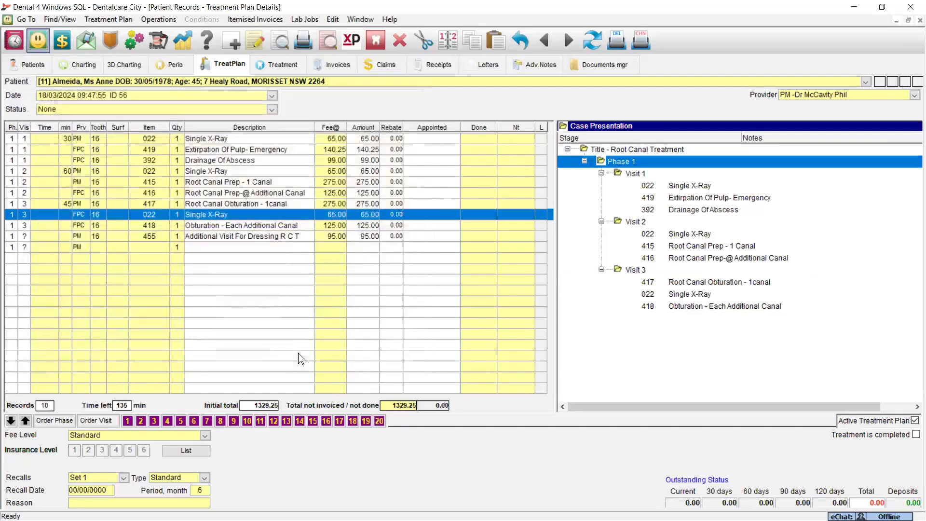
# - Label Visit 1 "Find Canals and Dress to Rid Toothache and Drain Abscess" and add the note "30 minute appointment"
pyautogui.doubleClick(634, 174)
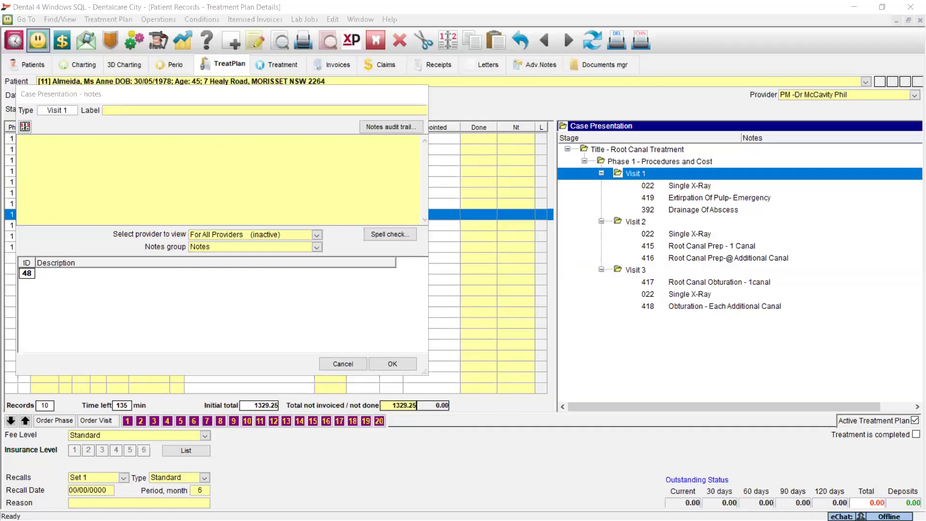
pyautogui.click(131, 111)
pyautogui.write('Find Canals and Dress to Rid Toothache and Drain Abscess')
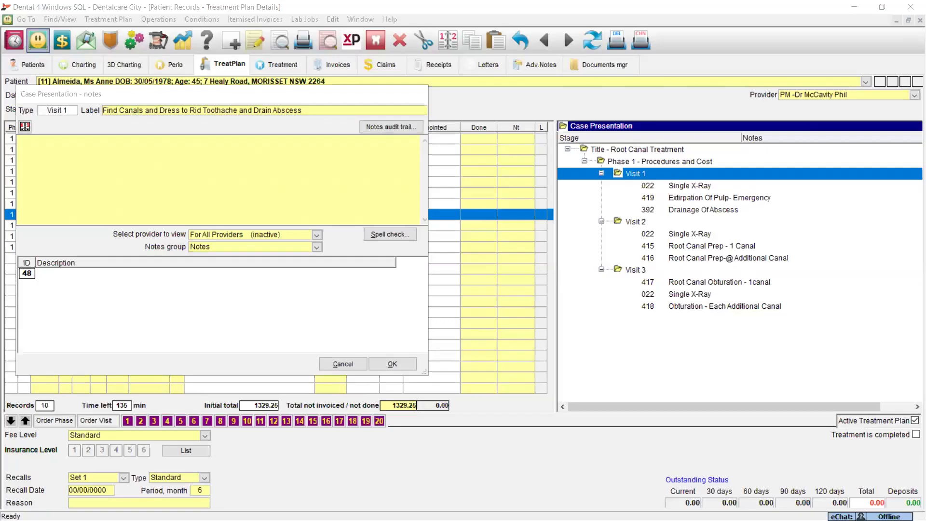
pyautogui.click(107, 157)
pyautogui.write('30 minute appointment')
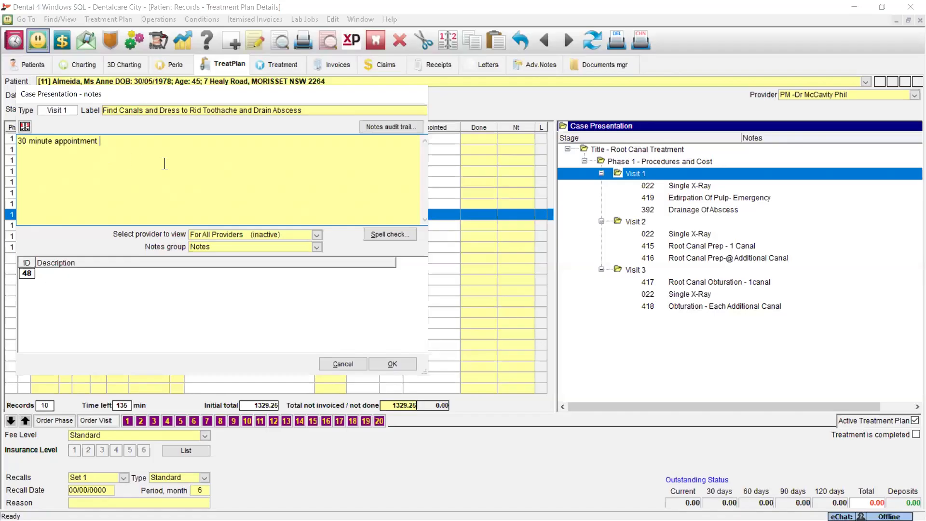
pyautogui.click(395, 361)
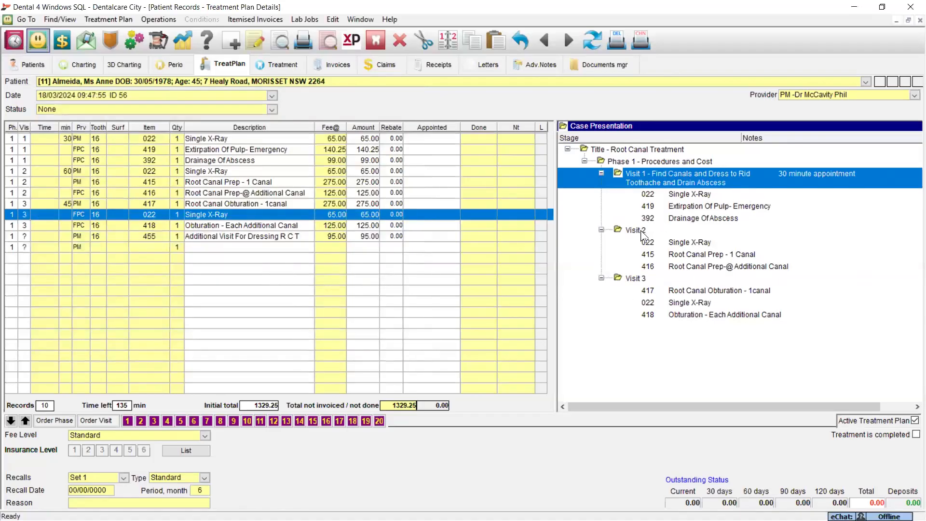
# - Label Visit 2 "Complete Cleaning Out of Canals" and add the note "60 minute appointment"
pyautogui.click(636, 231)
pyautogui.doubleClick(635, 231)
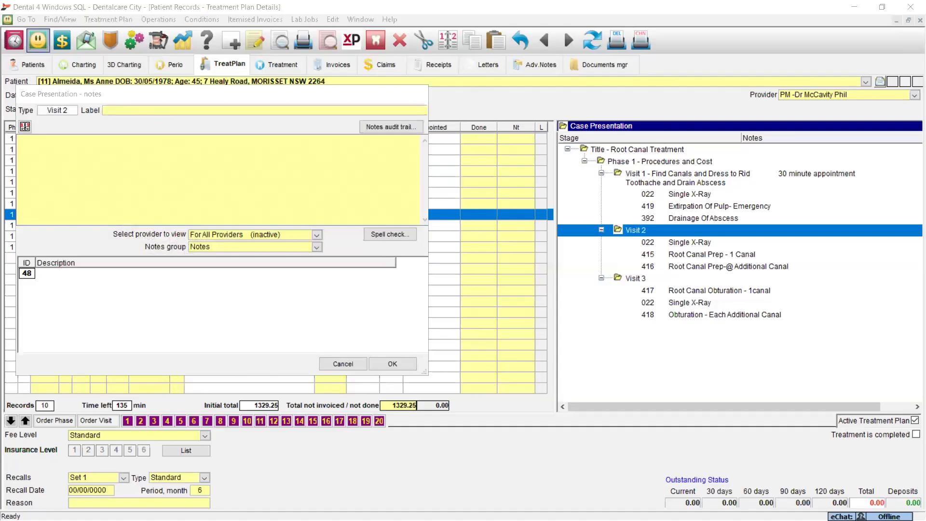
pyautogui.click(149, 110)
pyautogui.write('Complete Cleaning Out of Canals')
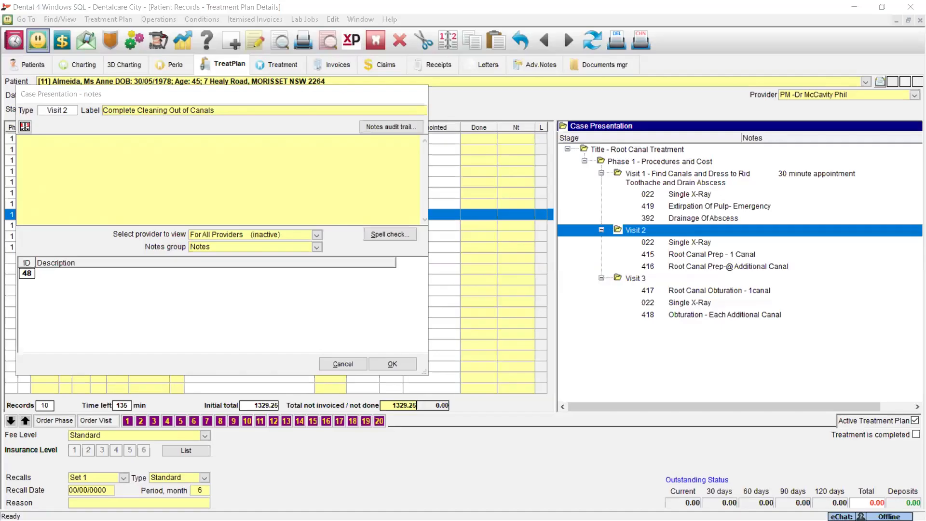
pyautogui.click(102, 219)
pyautogui.write('60 minute appointment')
pyautogui.click(392, 364)
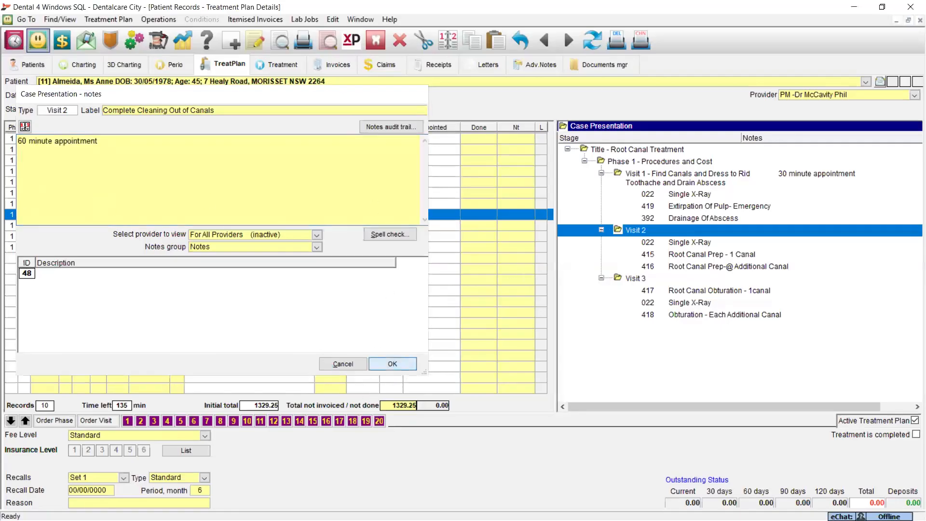
# - Label Visit 3 "Filling Up of Canals" and add the note "45 minute appointment"
pyautogui.click(630, 278)
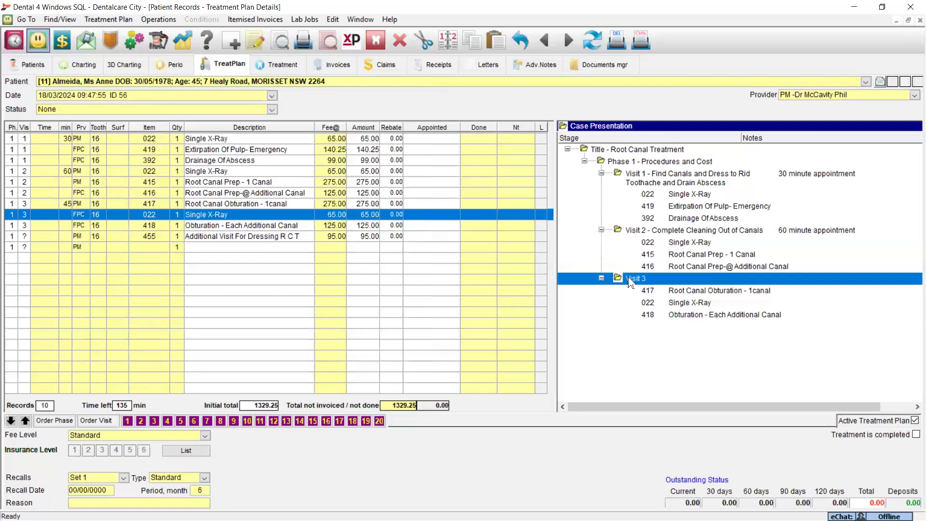
pyautogui.doubleClick(630, 278)
pyautogui.hotkey('alt', 'Tab')
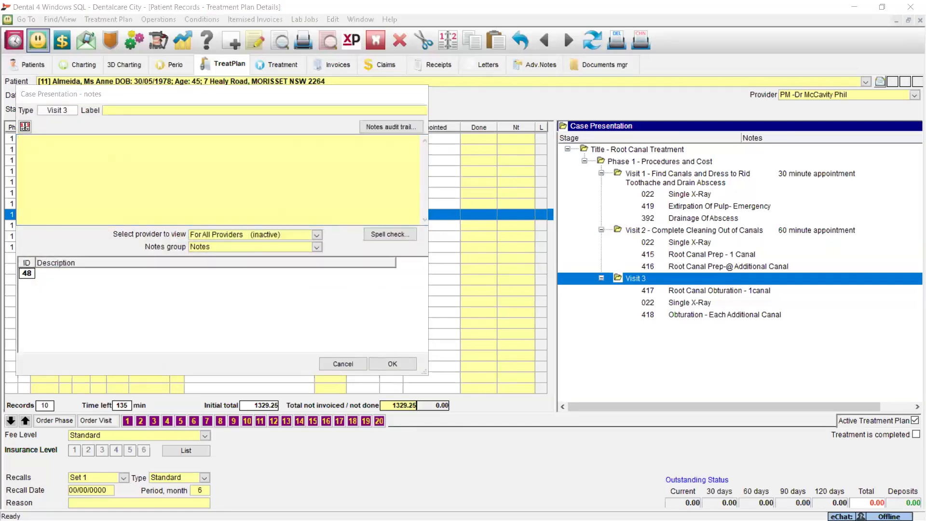
pyautogui.click(146, 110)
pyautogui.write('Filling Up of Canals')
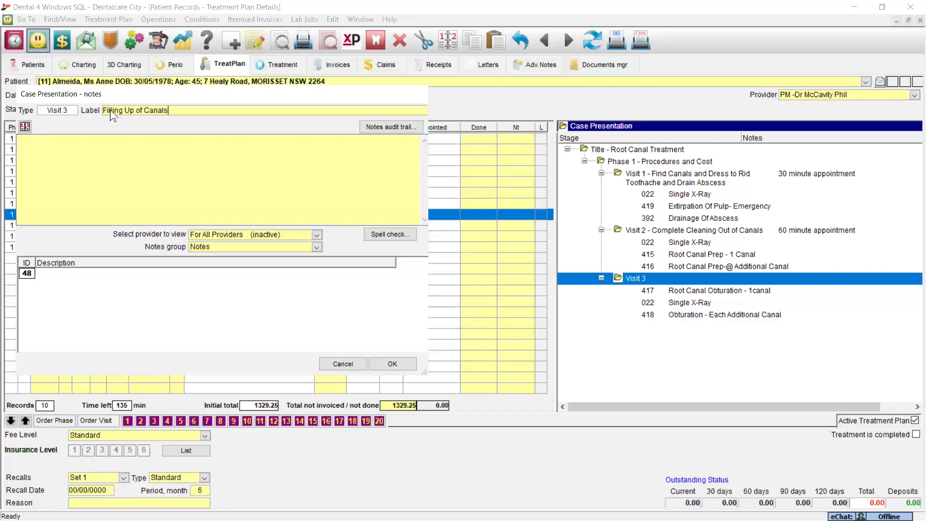
pyautogui.hotkey('alt', 'Tab')
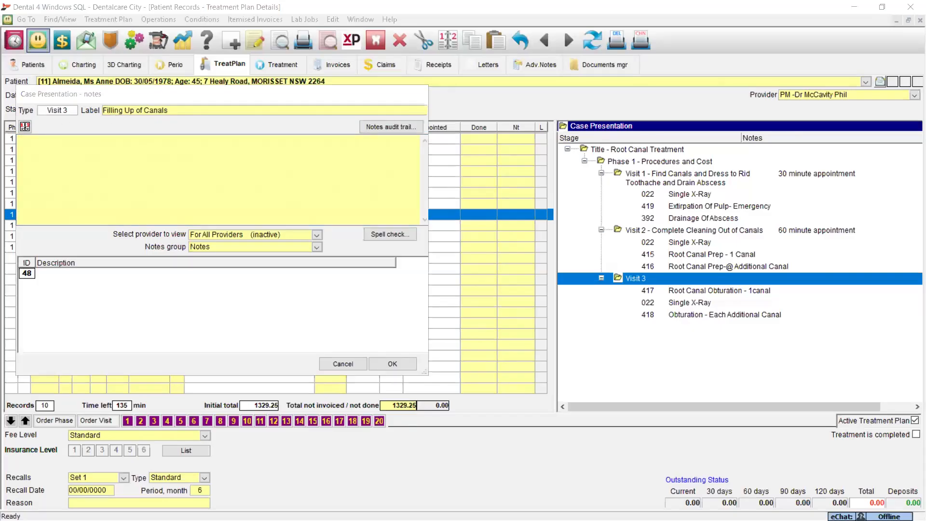
pyautogui.click(139, 188)
pyautogui.write('45 minute appointment')
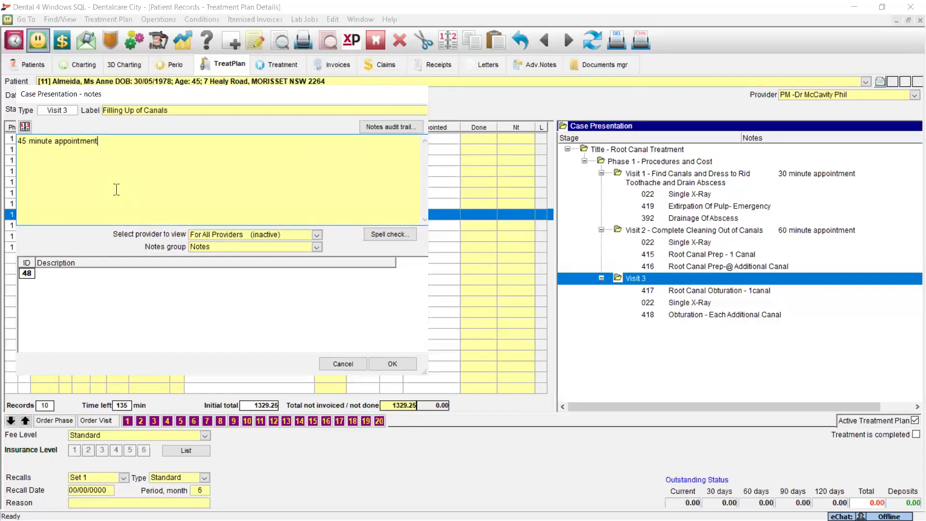
pyautogui.click(392, 364)
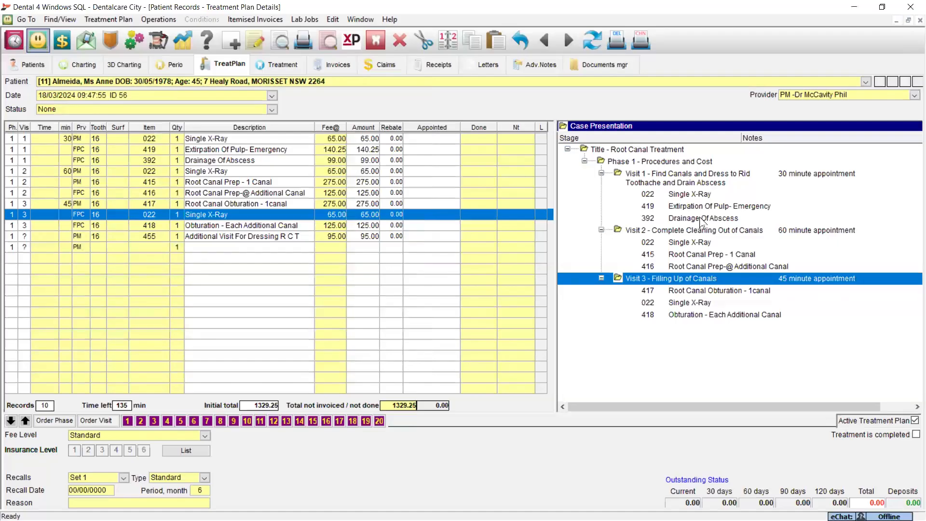
# - Create a case presentation letter for the treatment plan from the RCT_Tx_Plan template
pyautogui.click(109, 17)
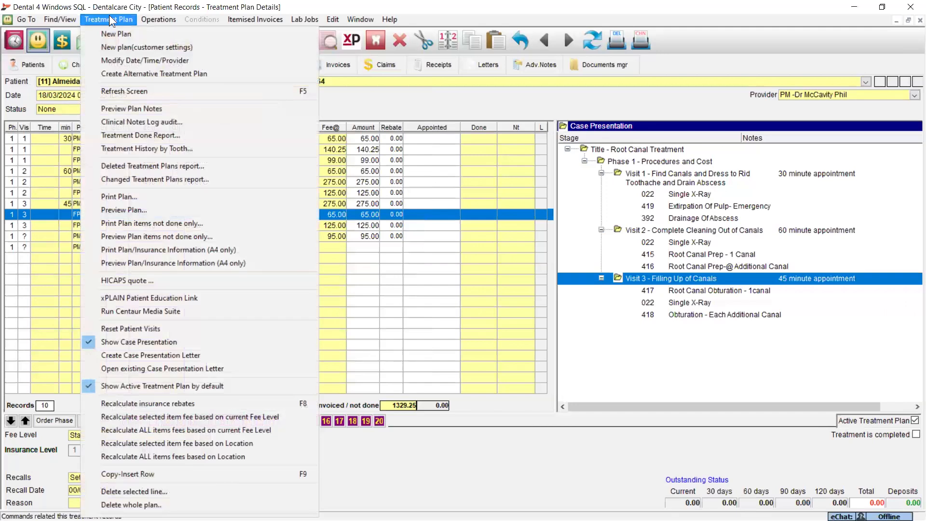
pyautogui.click(158, 355)
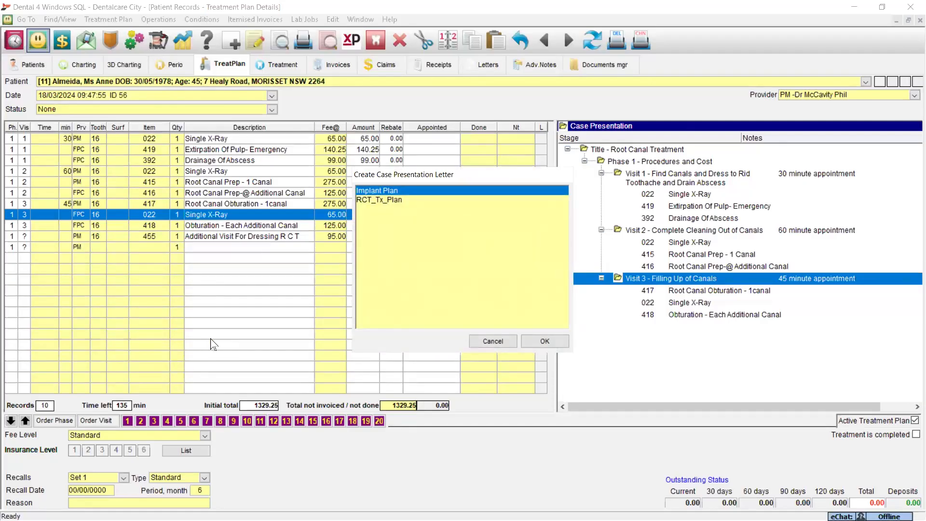
pyautogui.click(374, 200)
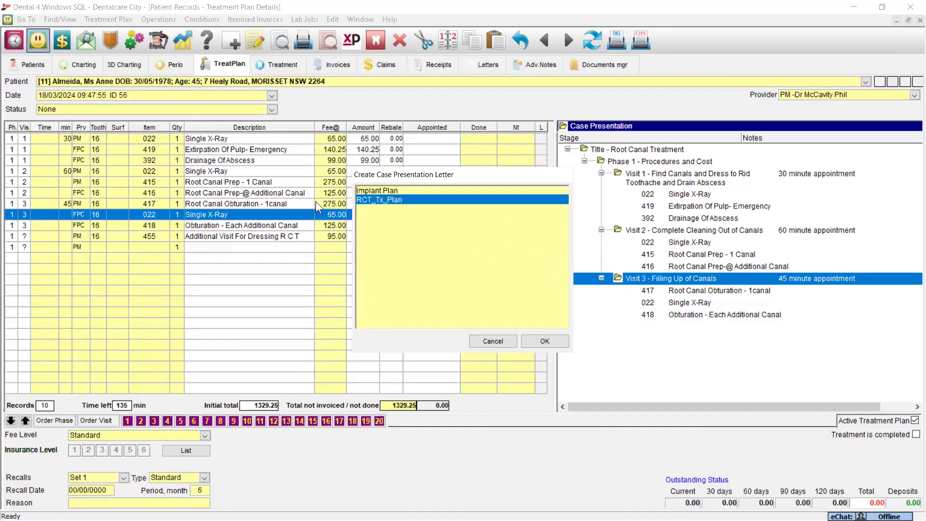
pyautogui.click(551, 340)
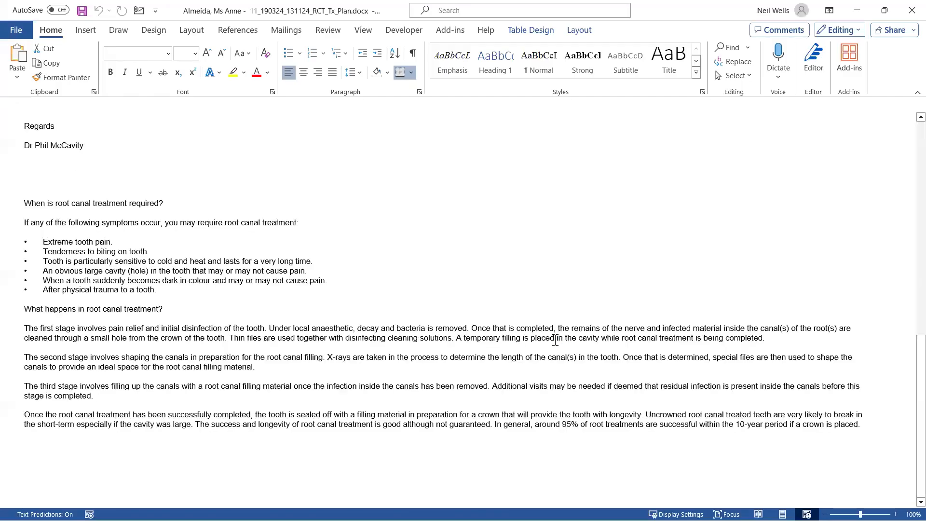
# - Review the generated letter's visit outline, itemised fee table and root canal treatment information
pyautogui.scroll(10, 450, 244)
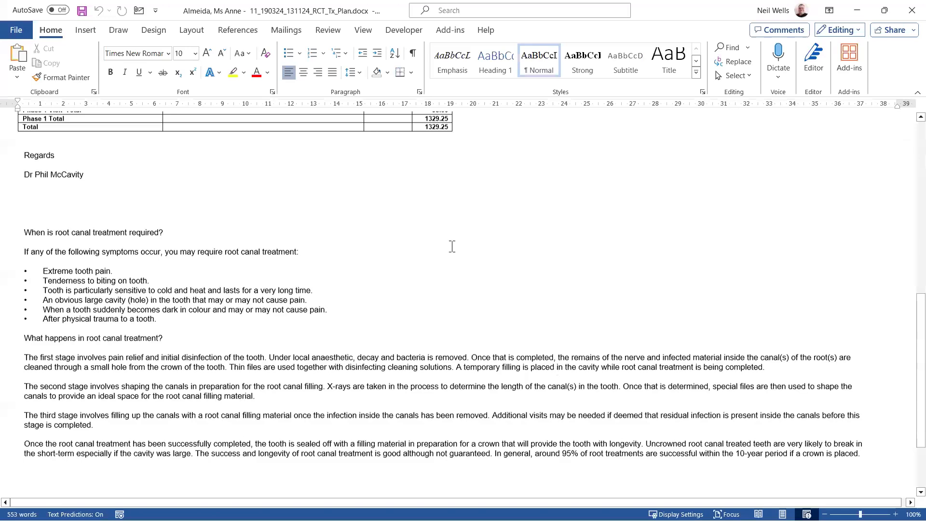
pyautogui.scroll(8, 453, 263)
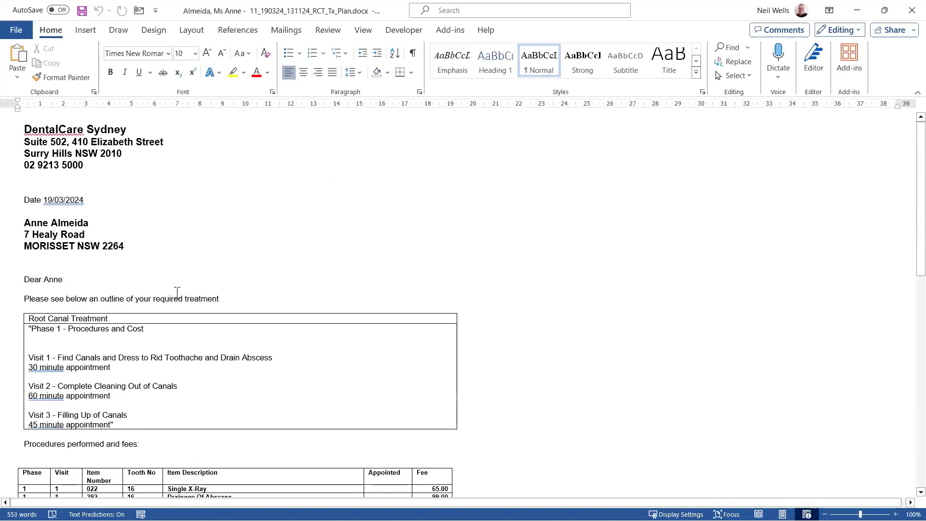
pyautogui.scroll(-1, 321, 276)
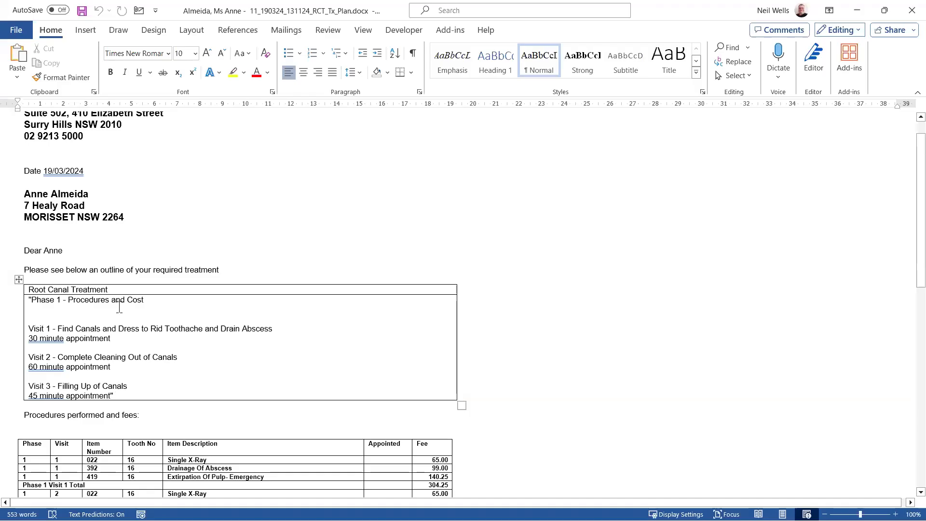
pyautogui.scroll(-4, 573, 237)
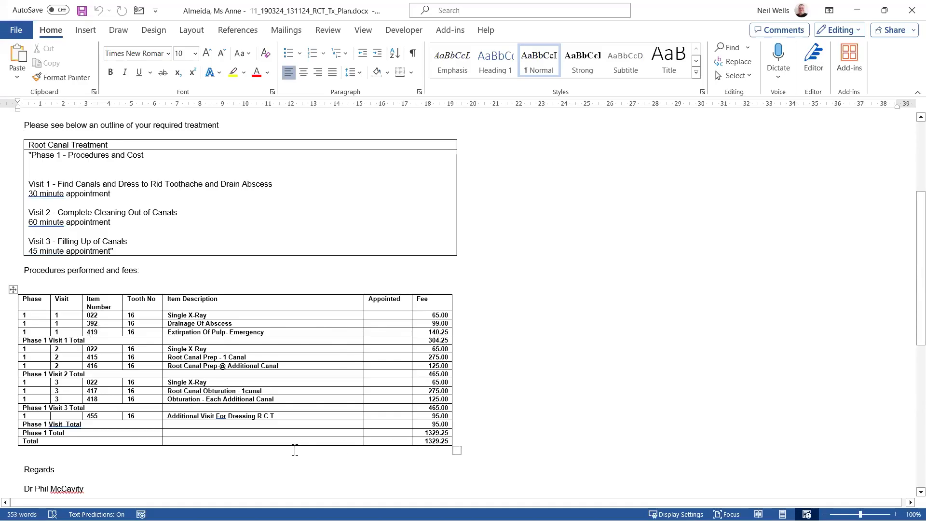
pyautogui.scroll(-2, 294, 451)
pyautogui.scroll(8, 296, 451)
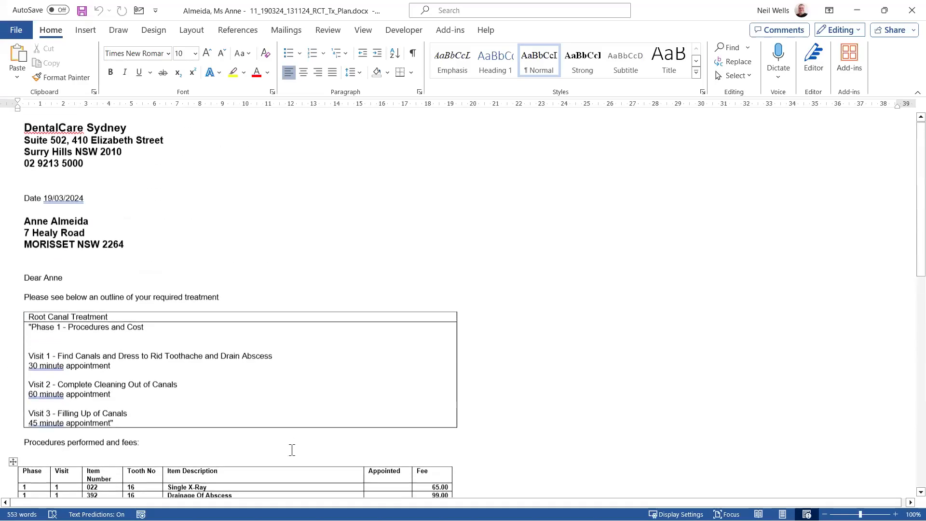
# - Close the generated case presentation letter and save it to the patient's record
pyautogui.click(14, 28)
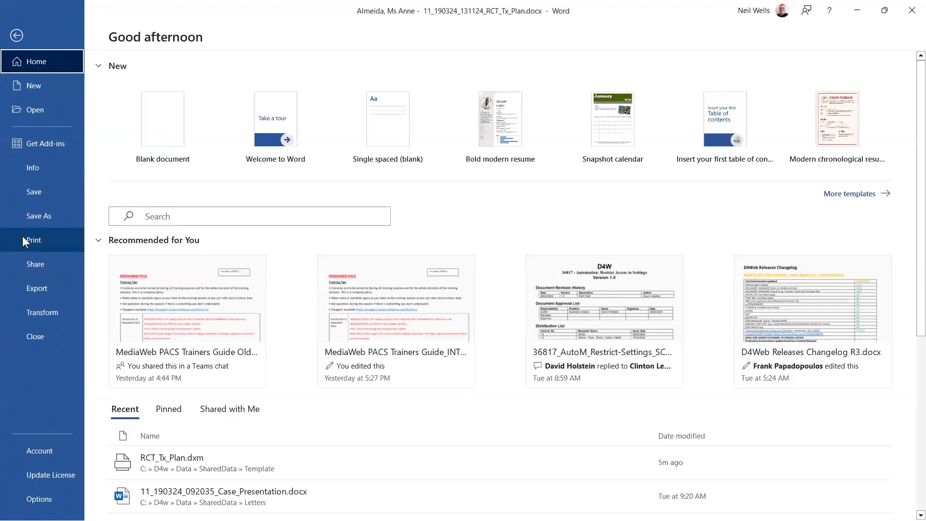
pyautogui.click(18, 35)
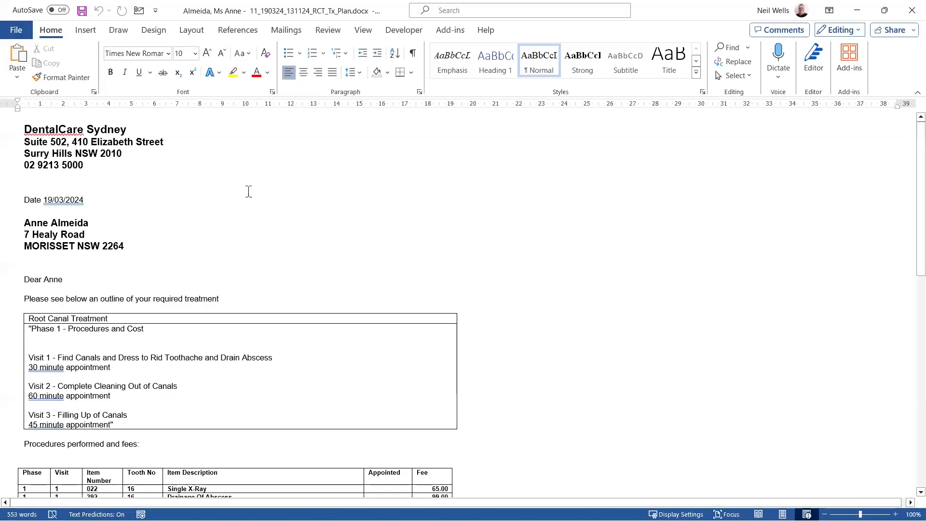
pyautogui.click(233, 189)
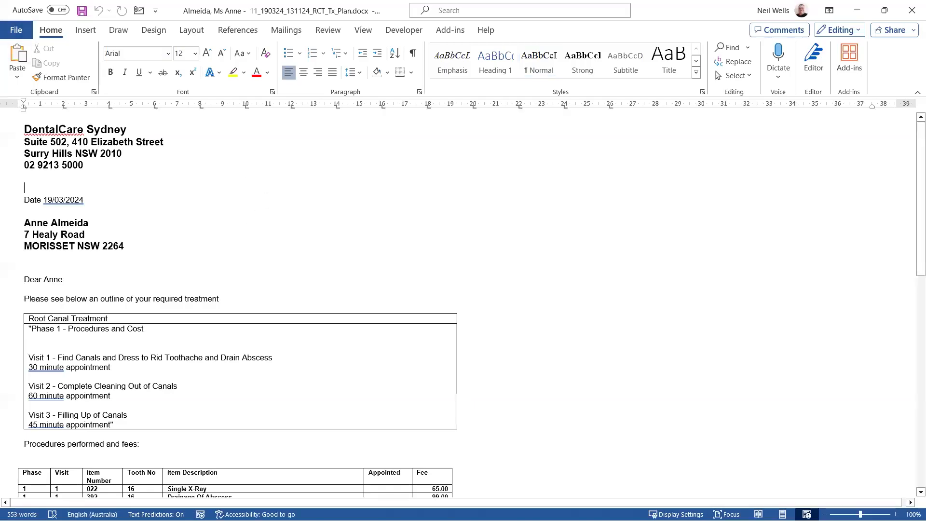
pyautogui.click(911, 10)
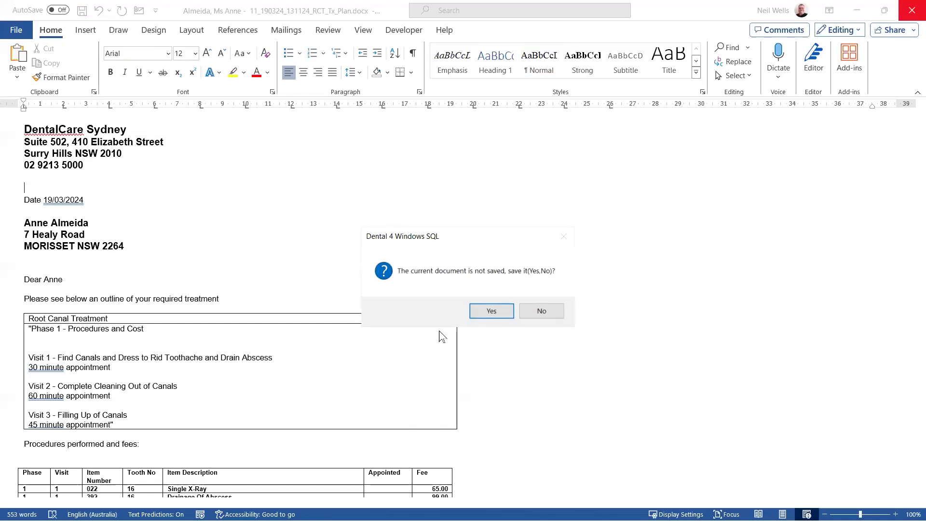
pyautogui.click(491, 310)
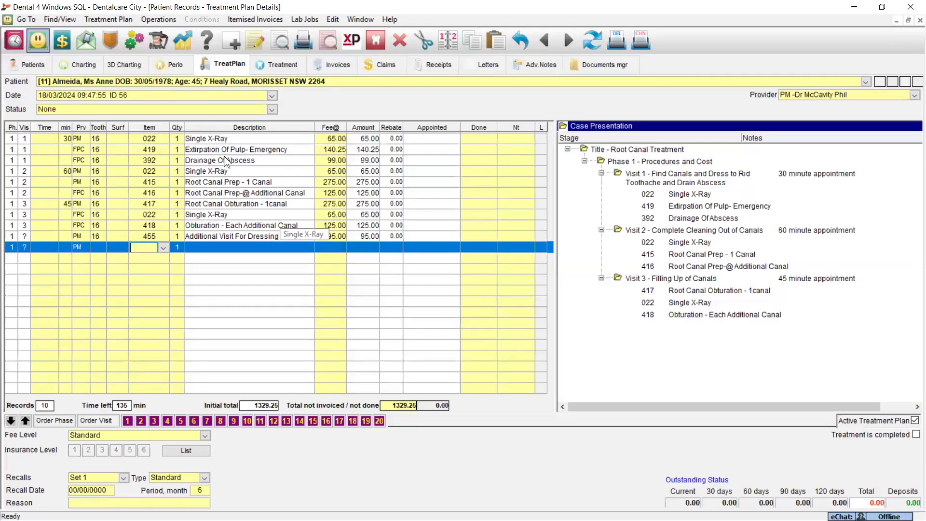
# - Reopen the saved RCT_Tx_Plan case presentation letter from the patient's treatment plan
pyautogui.click(105, 20)
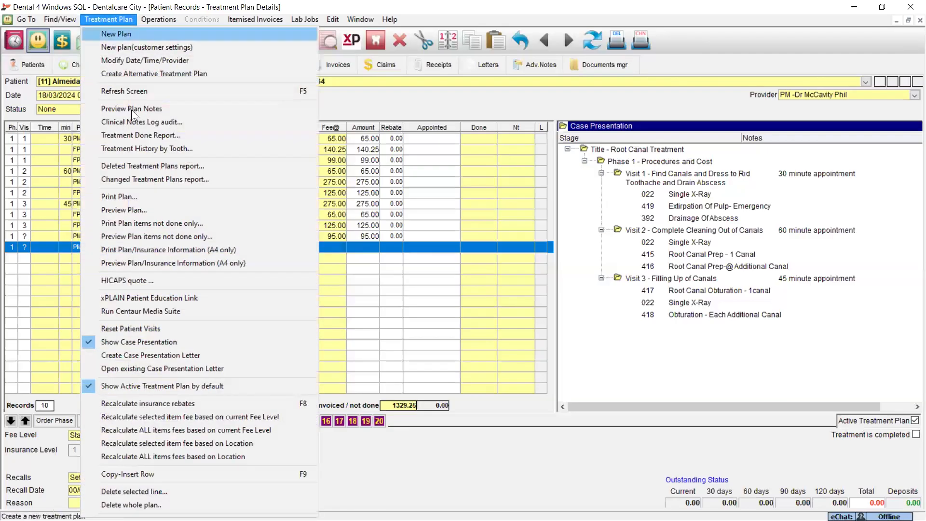
pyautogui.click(166, 369)
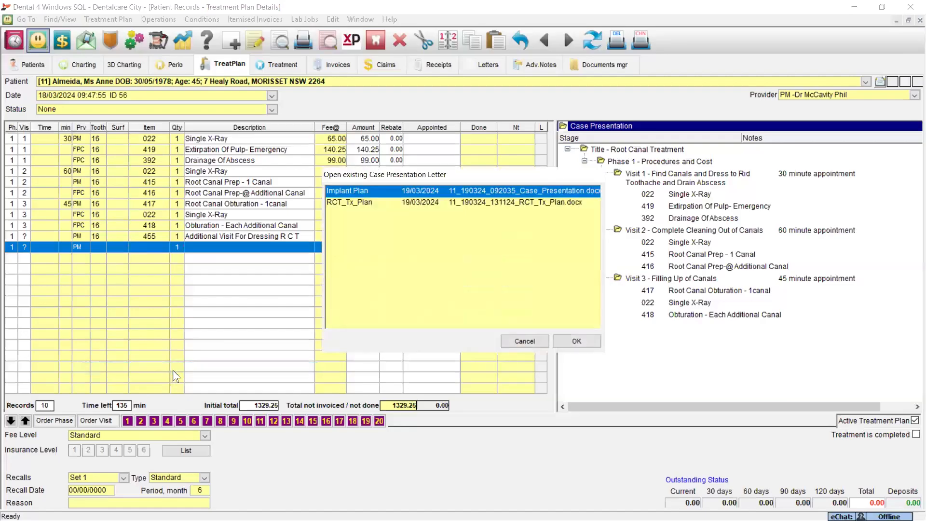
pyautogui.click(337, 202)
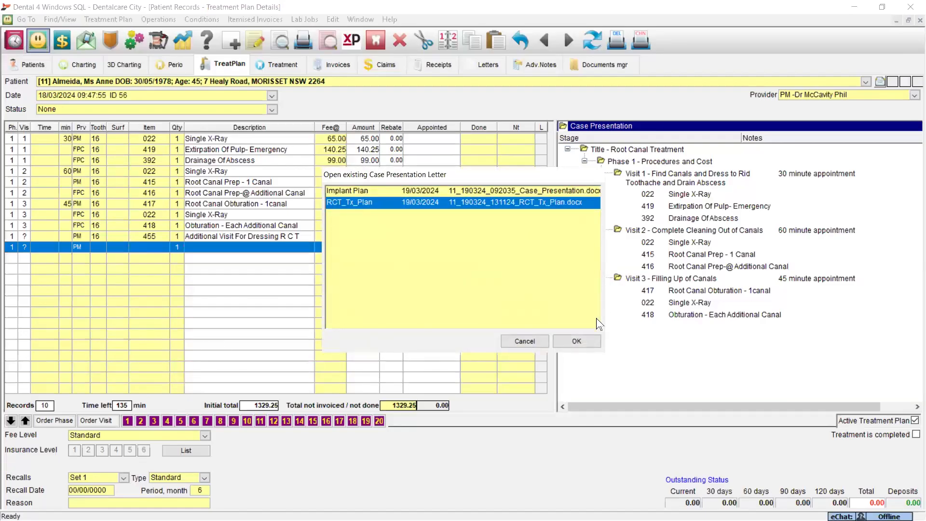
pyautogui.click(578, 341)
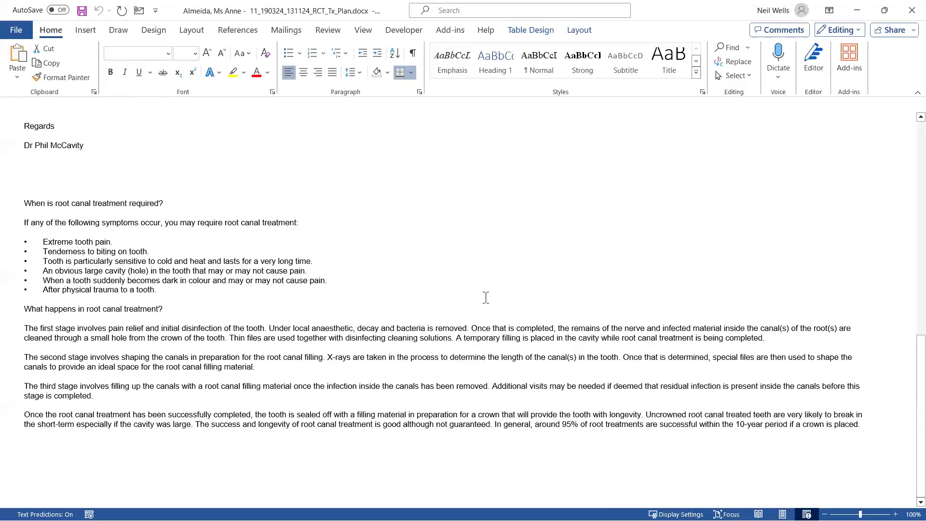
pyautogui.scroll(10, 347, 301)
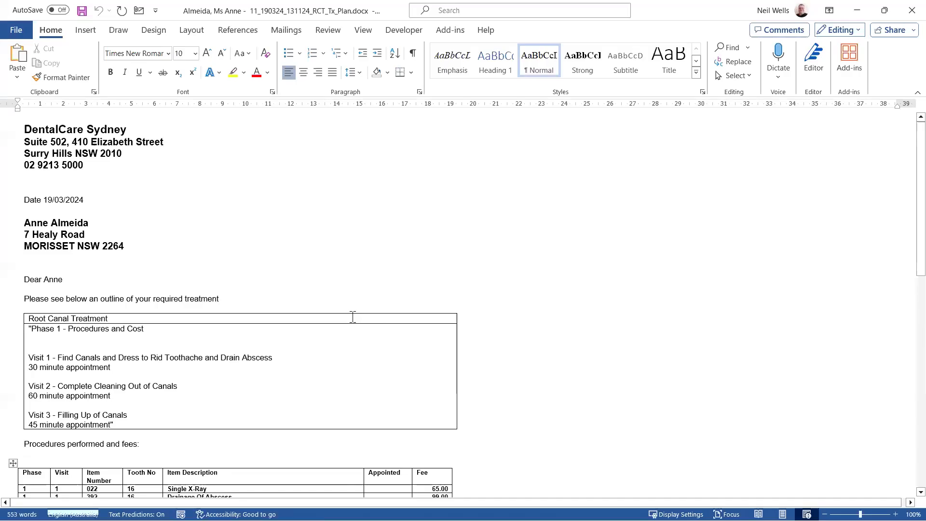
# - Check the InsertD4W charting options available for the letter, and close the letter without inserting anything
pyautogui.click(85, 31)
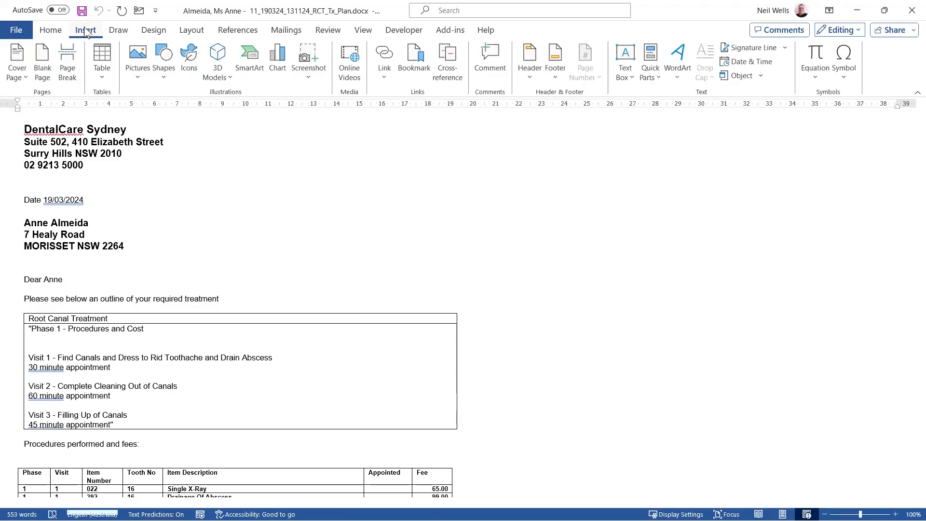
pyautogui.click(453, 28)
pyautogui.click(51, 48)
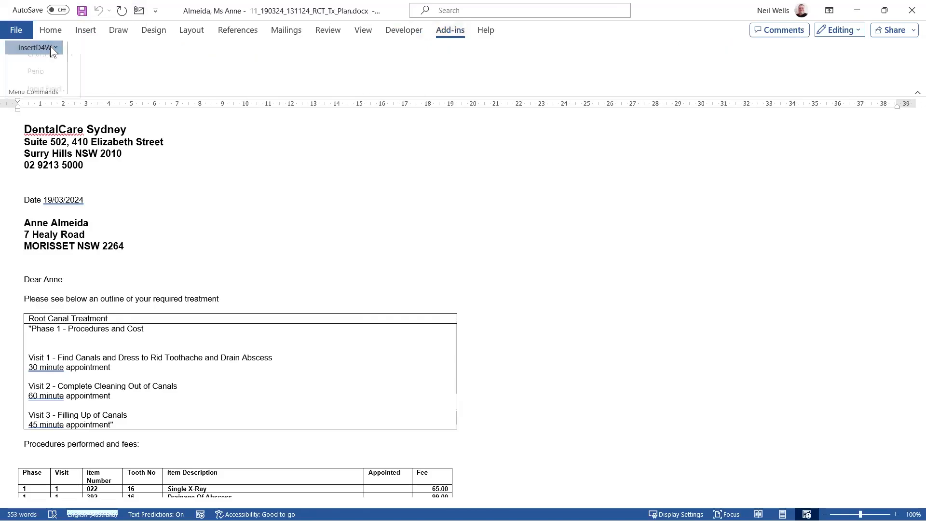
pyautogui.moveTo(50, 68)
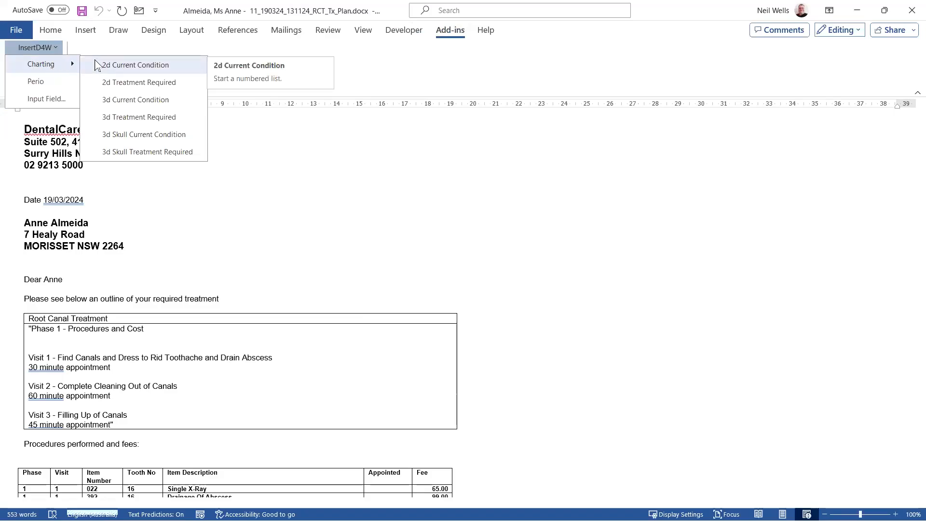
pyautogui.click(242, 191)
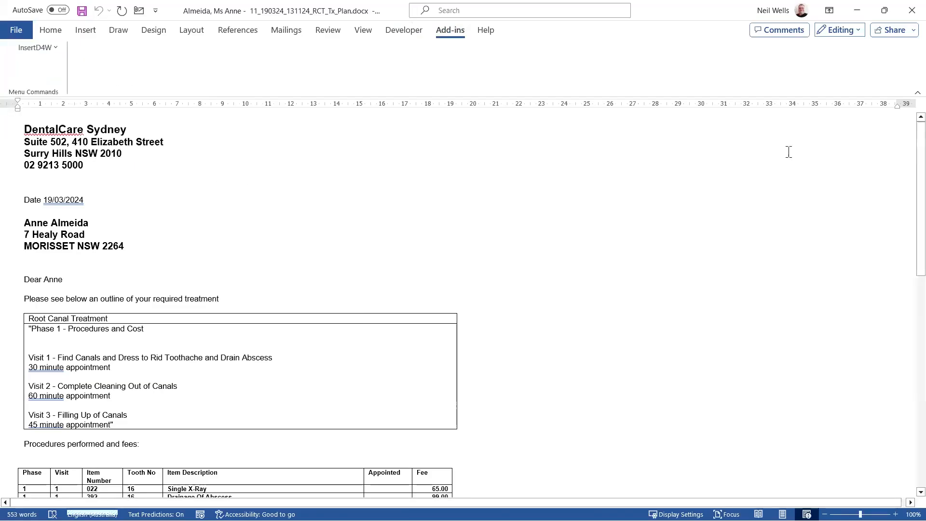
pyautogui.click(906, 13)
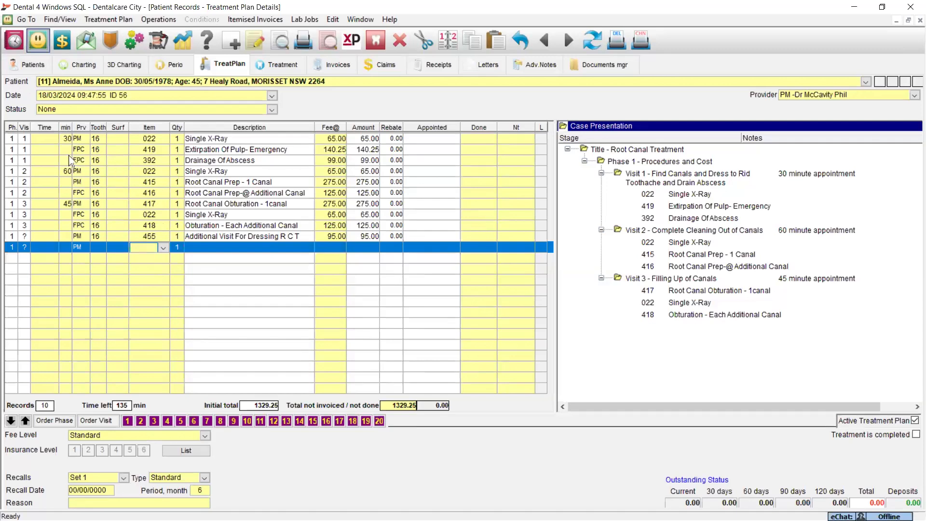
# - Go to the appointment book and display today's schedule
pyautogui.click(24, 169)
pyautogui.click(11, 41)
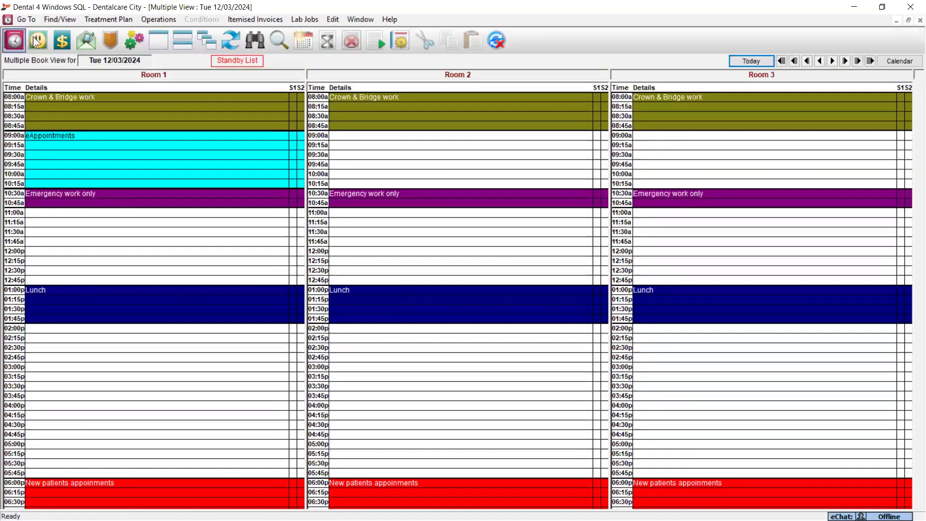
pyautogui.click(742, 59)
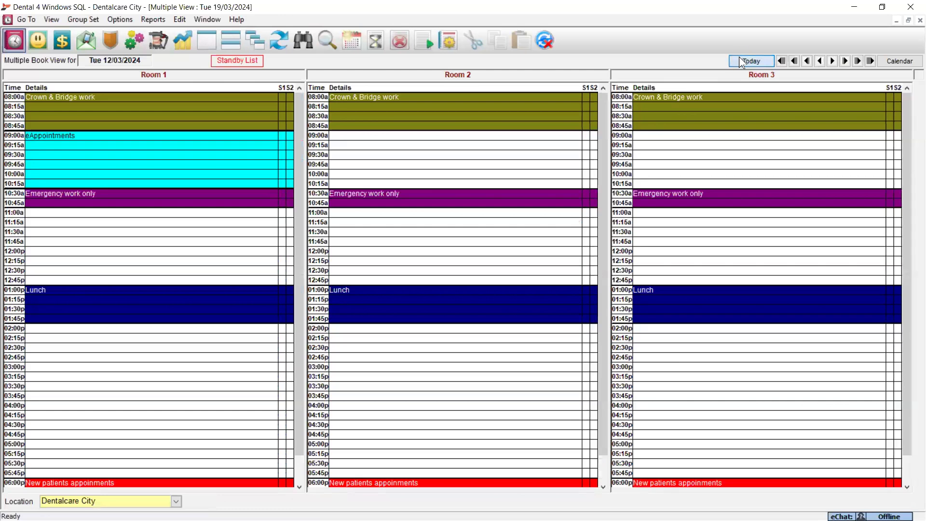
# - Start a new patient appointment in Room 1 at 11:15 and select the root canal patient for it
pyautogui.rightClick(158, 223)
pyautogui.moveTo(210, 167)
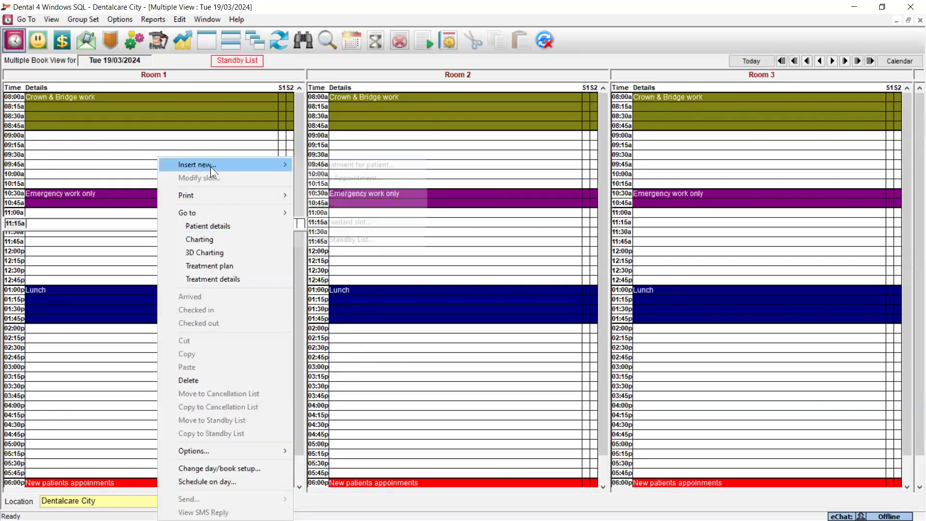
pyautogui.click(355, 166)
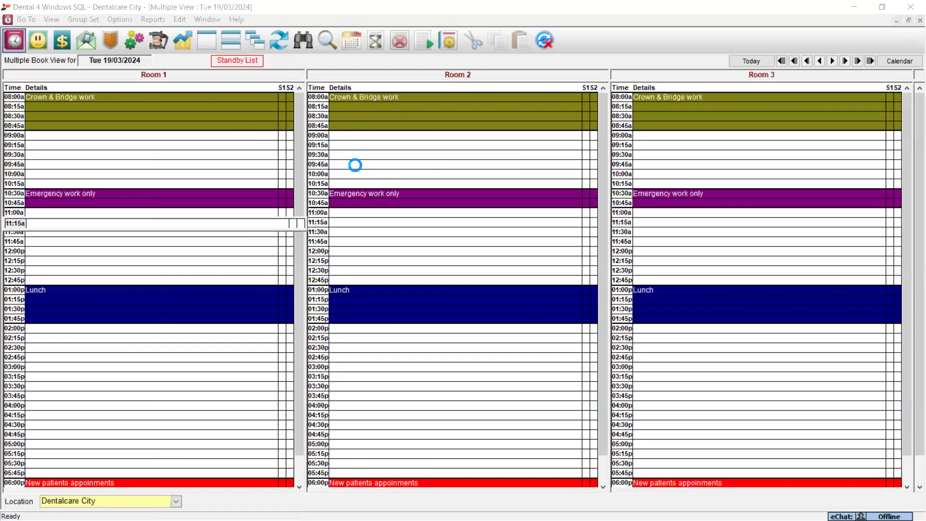
pyautogui.click(451, 156)
pyautogui.click(451, 175)
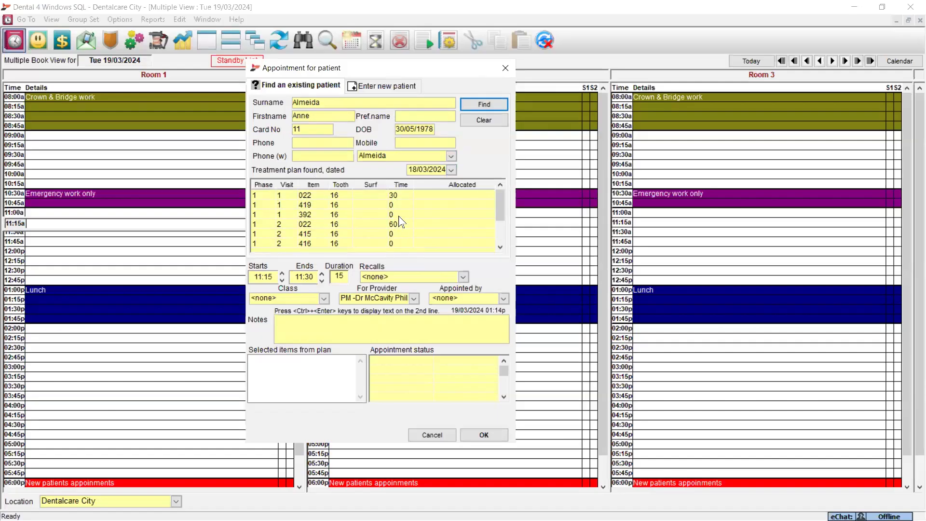
# - Allocate the plan's Visit 1 items 022, 419 and 392 to the appointment and book it for 30 minutes
pyautogui.scroll(-2, 292, 227)
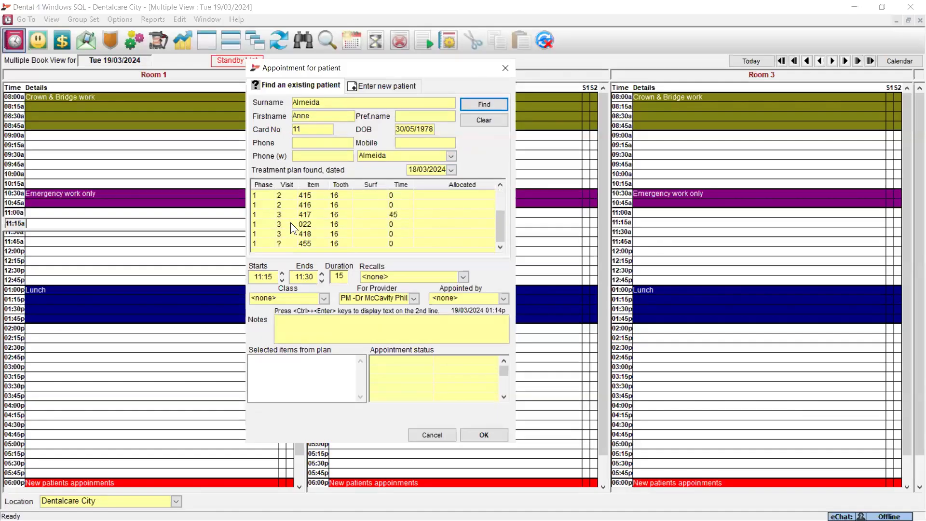
pyautogui.scroll(2, 297, 232)
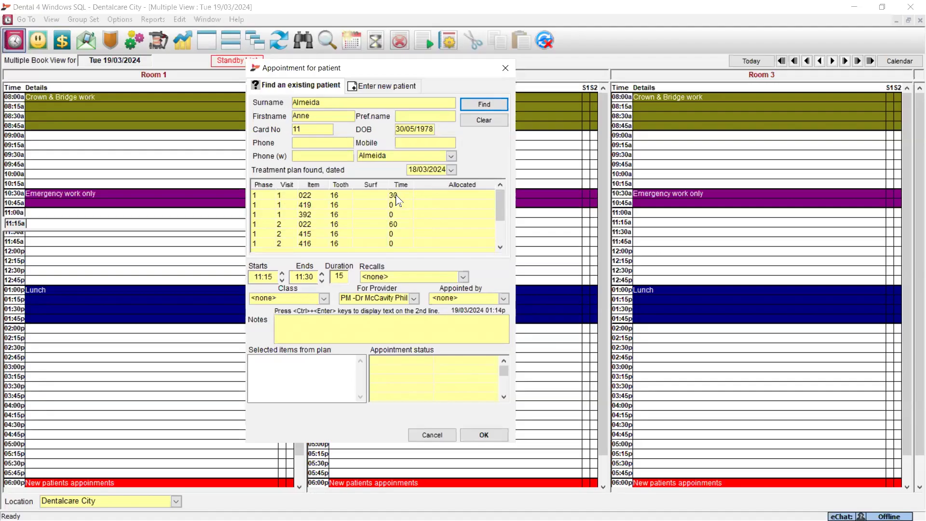
pyautogui.click(305, 205)
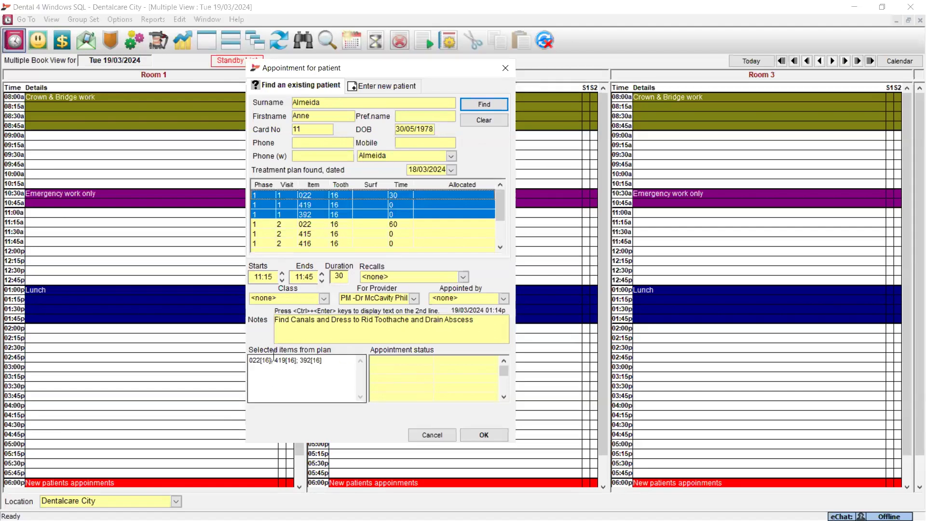
pyautogui.click(480, 435)
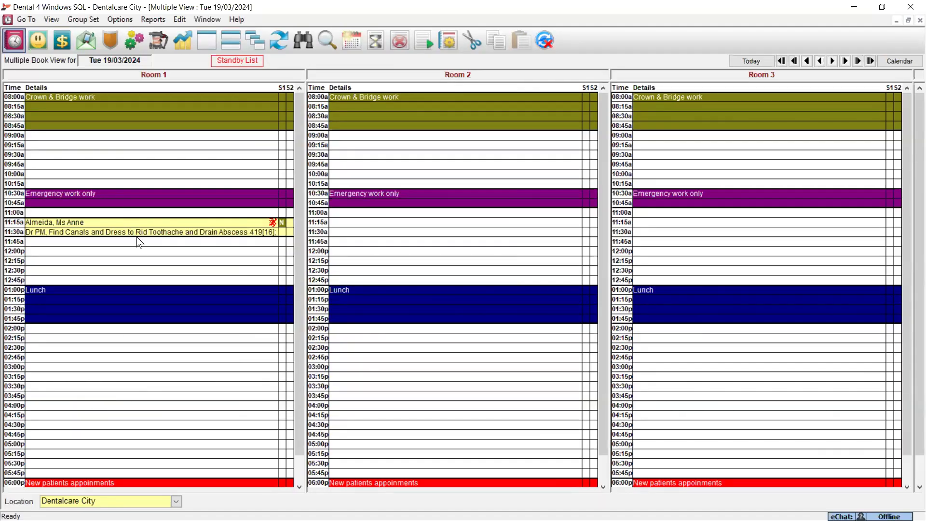
# - View the Planned Production report for Room 1 for today at Dentalcare City, and close it
pyautogui.click(156, 20)
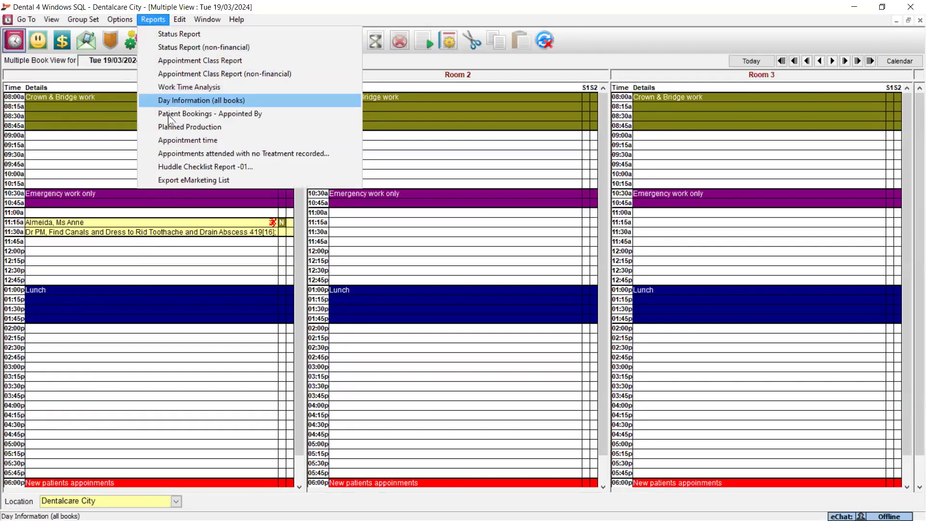
pyautogui.click(175, 126)
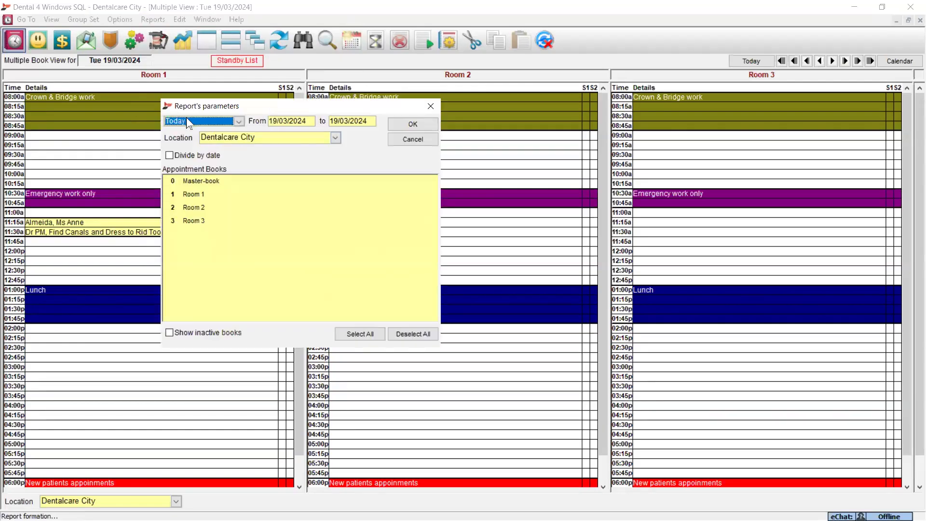
pyautogui.click(192, 193)
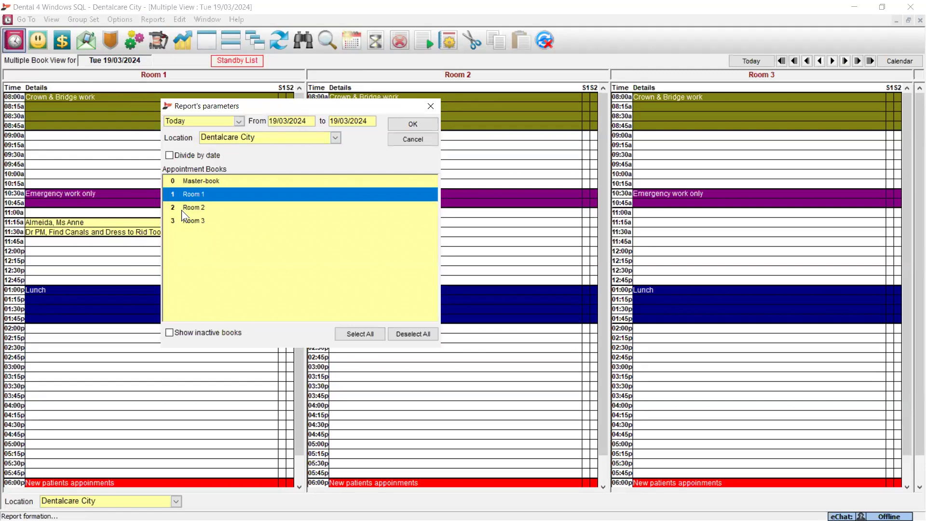
pyautogui.click(418, 125)
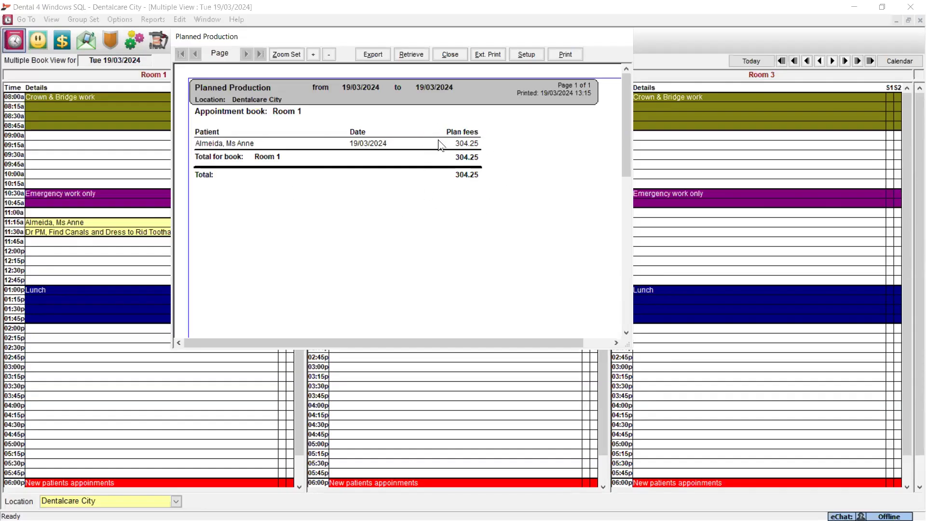
pyautogui.click(452, 54)
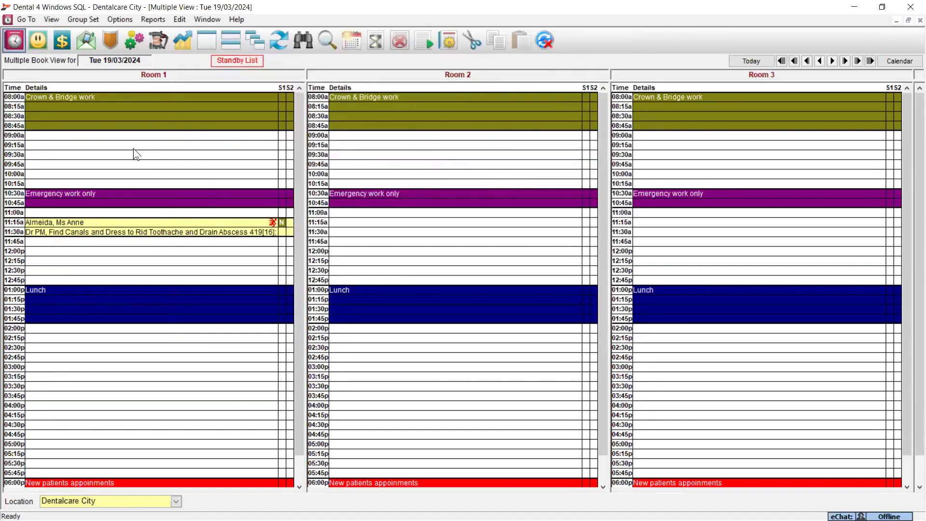
# - Return to the patient's treatment plan and open its existing RCT_Tx_Plan case presentation letter
pyautogui.click(148, 151)
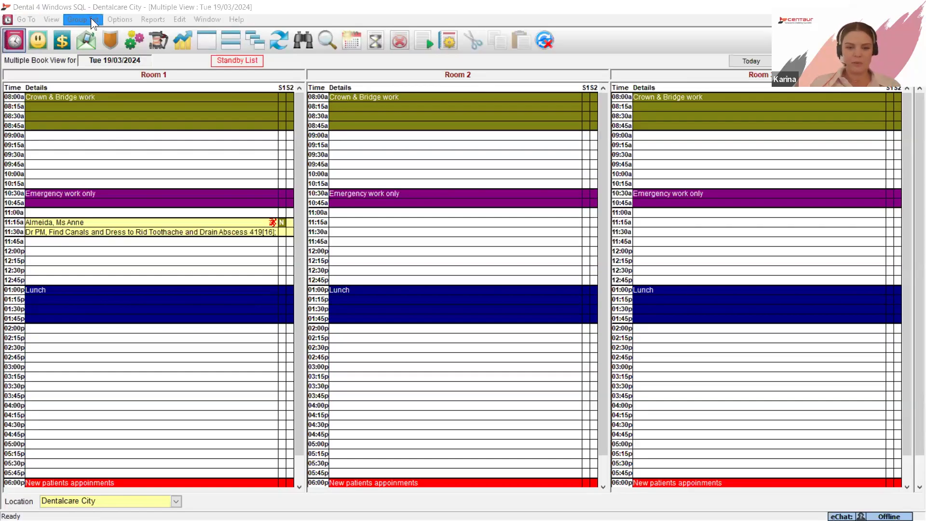
pyautogui.click(34, 42)
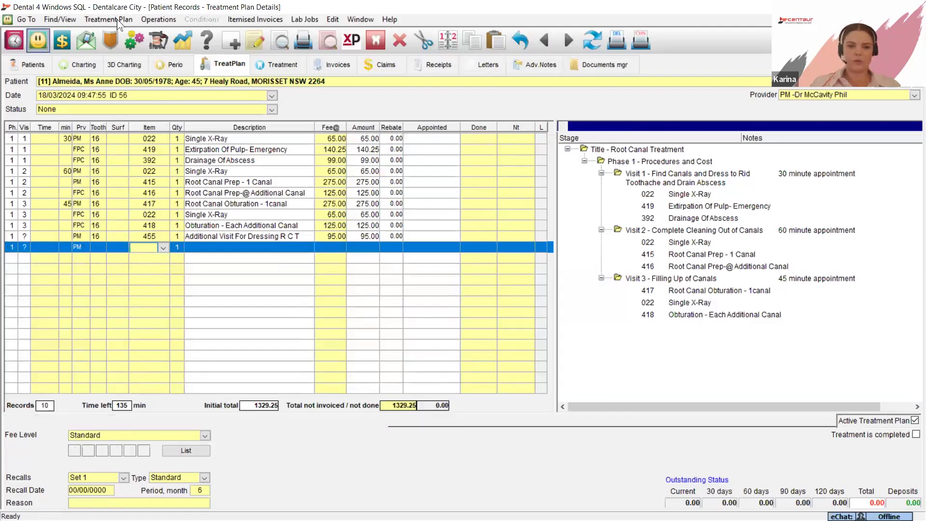
pyautogui.click(118, 20)
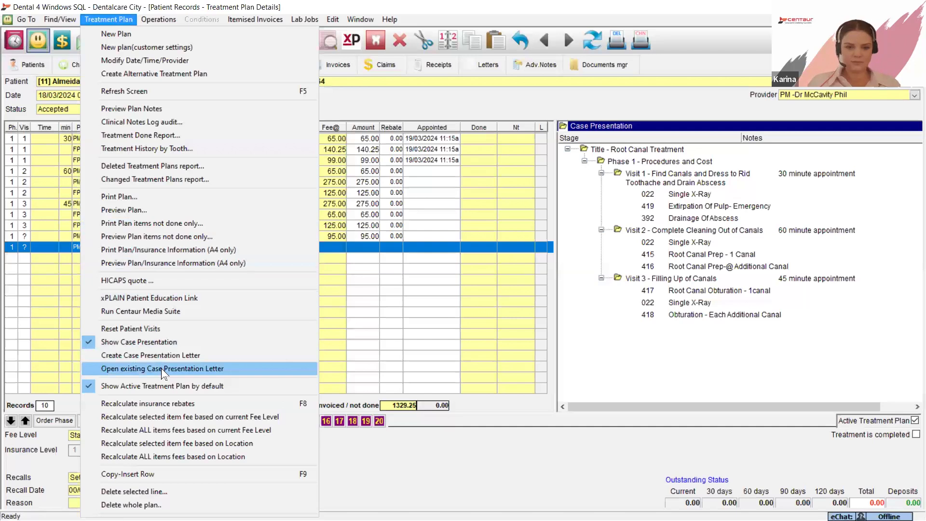
pyautogui.click(161, 369)
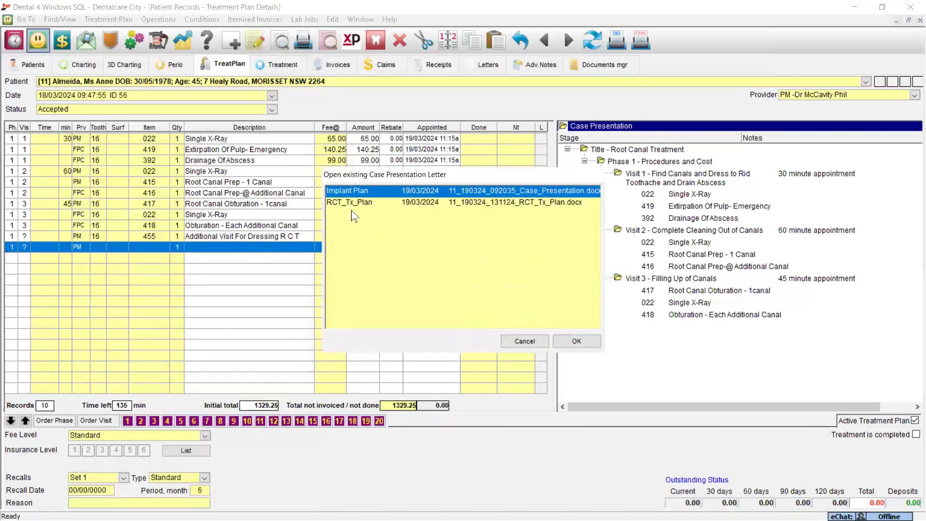
pyautogui.click(347, 202)
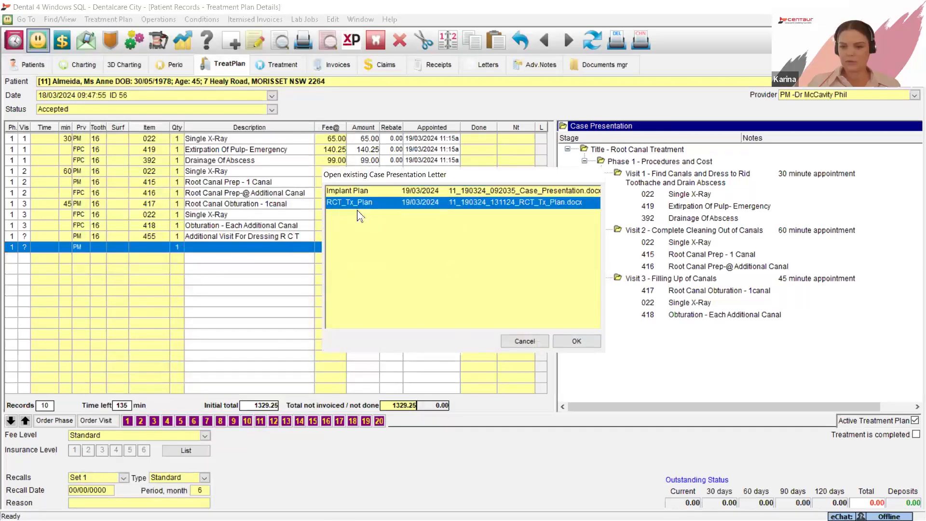
pyautogui.click(577, 341)
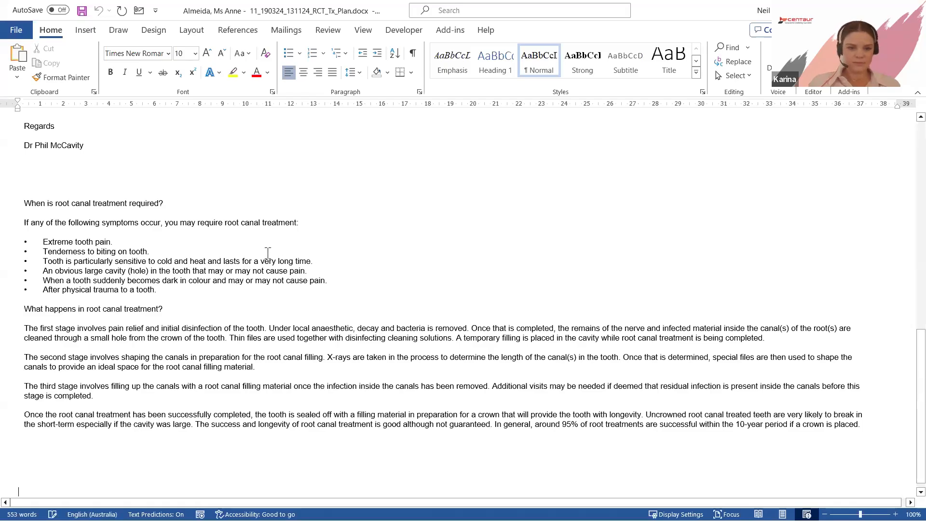
# - Examine the letter from its beginning and the D4W charting views and Word objects that can be inserted into it
pyautogui.scroll(5, 240, 237)
pyautogui.scroll(5, 240, 237)
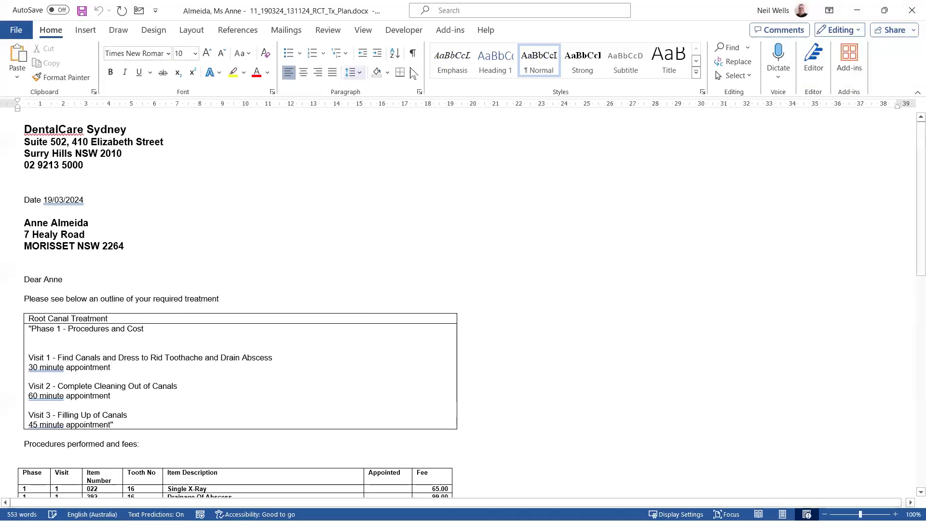
pyautogui.click(450, 30)
pyautogui.click(46, 48)
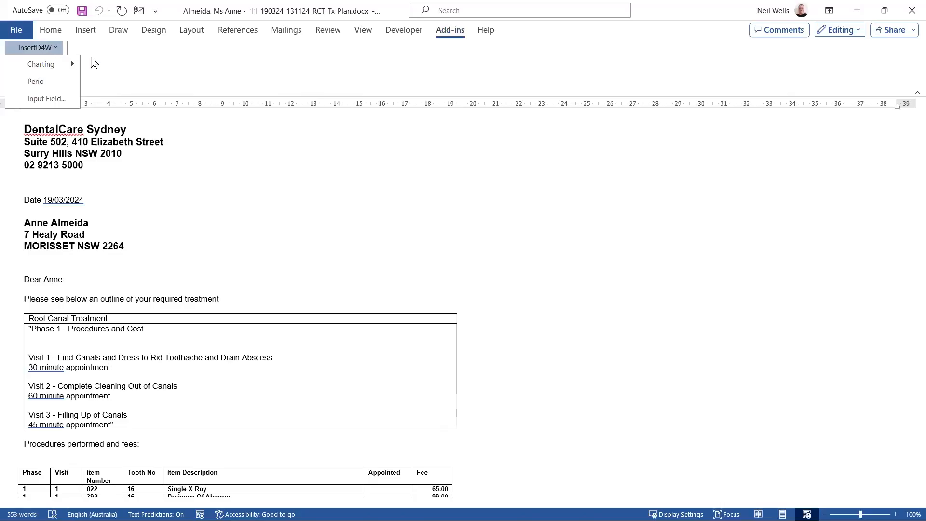
pyautogui.moveTo(49, 67)
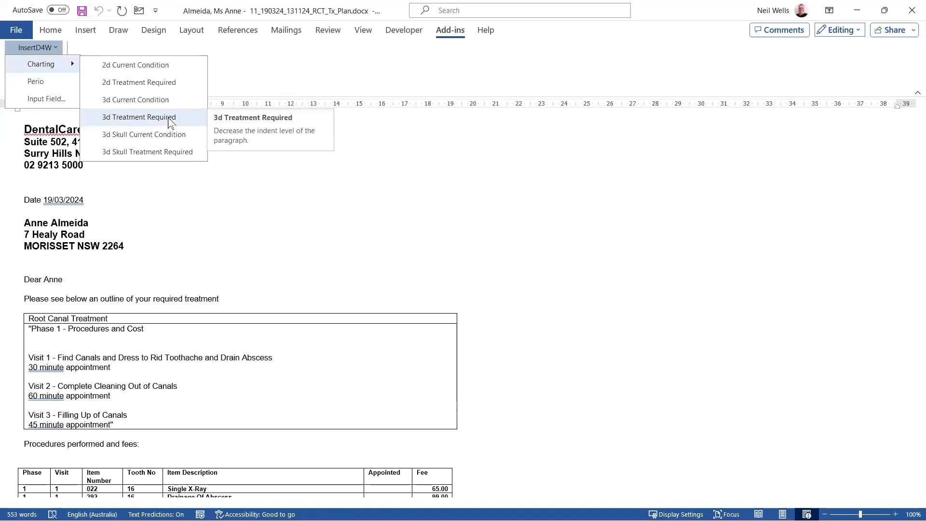
pyautogui.click(354, 147)
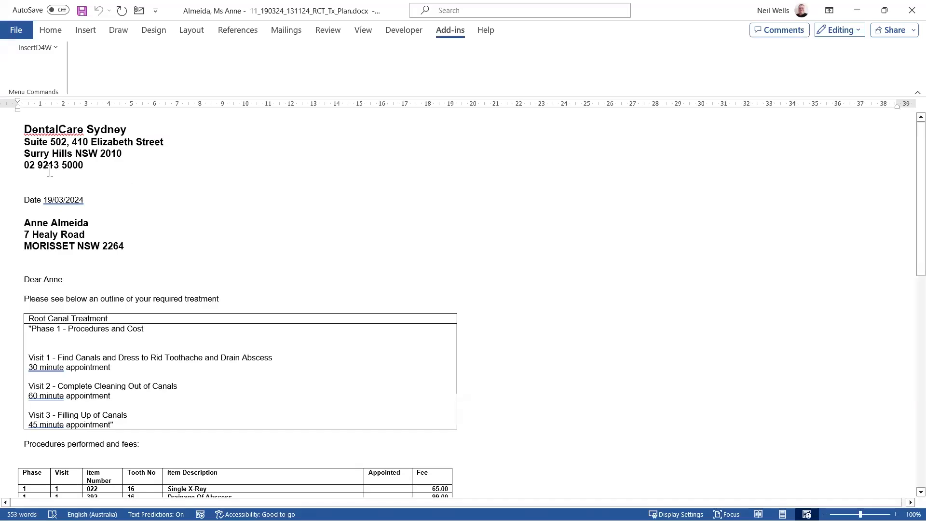
pyautogui.click(82, 32)
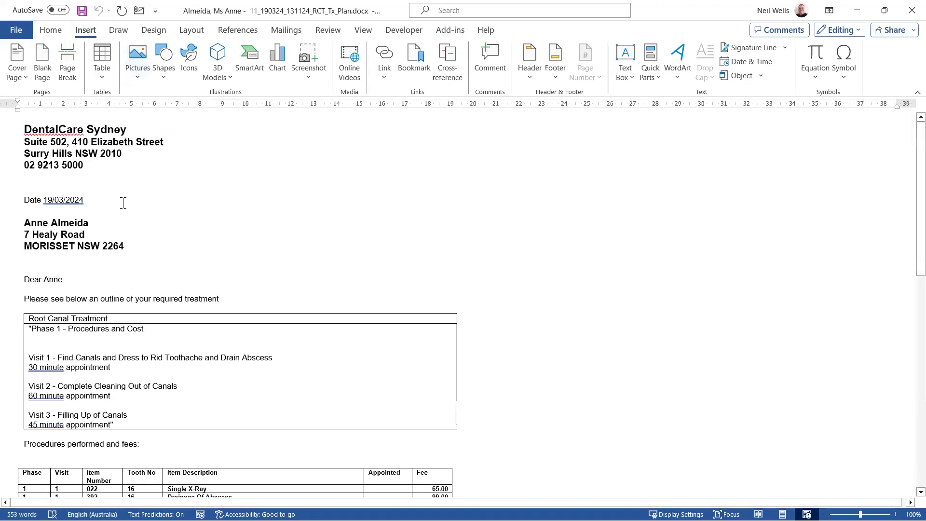
# - Switch to Dental 4 Windows, look over the patient commands in the personal details, and show the patient photo area
pyautogui.click(859, 10)
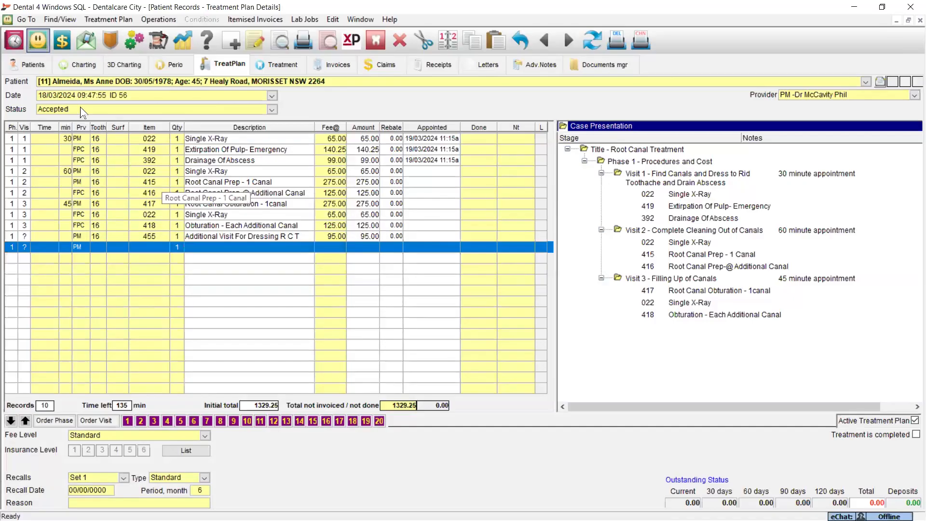
pyautogui.click(25, 63)
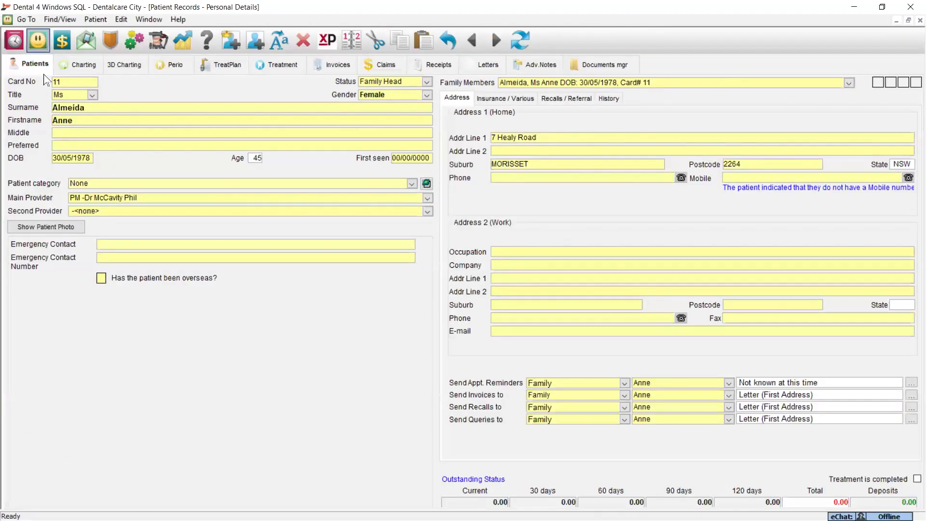
pyautogui.click(103, 21)
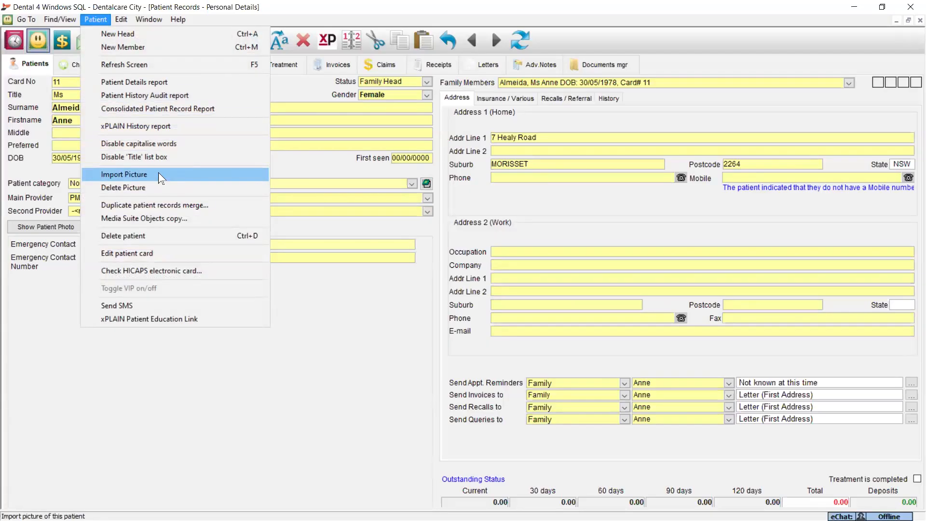
pyautogui.click(46, 306)
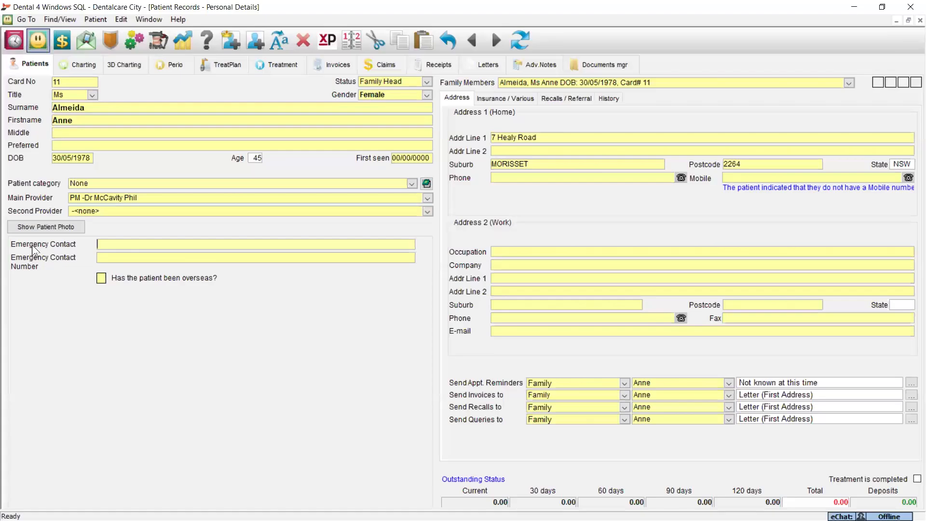
pyautogui.click(47, 228)
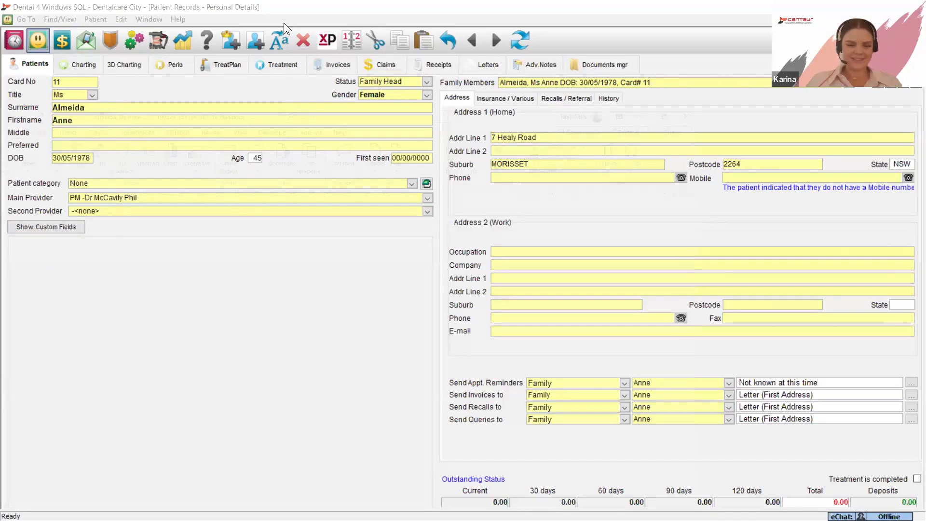
# - Return to the RCT_Tx_Plan letter in Word and view the D4W input field insertion option, leaving the letter unedited
pyautogui.hotkey('alt', 'Tab')
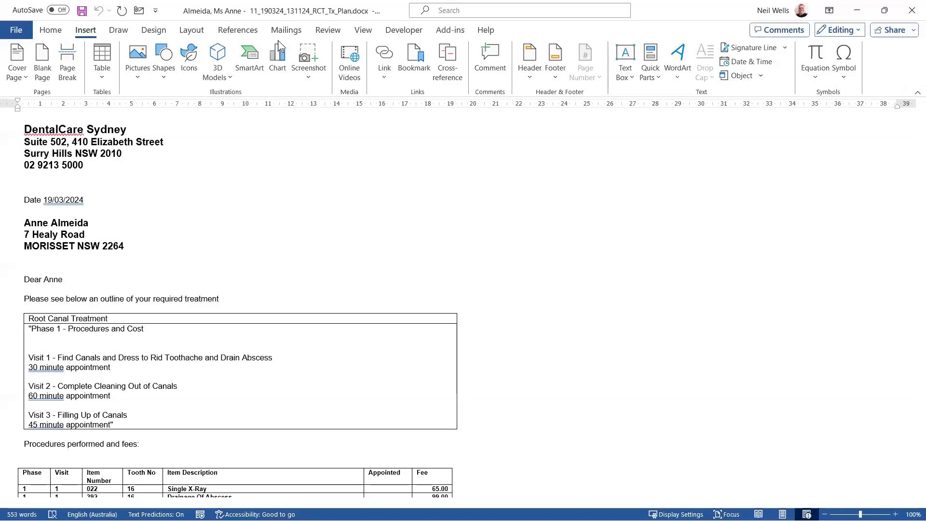
pyautogui.click(448, 31)
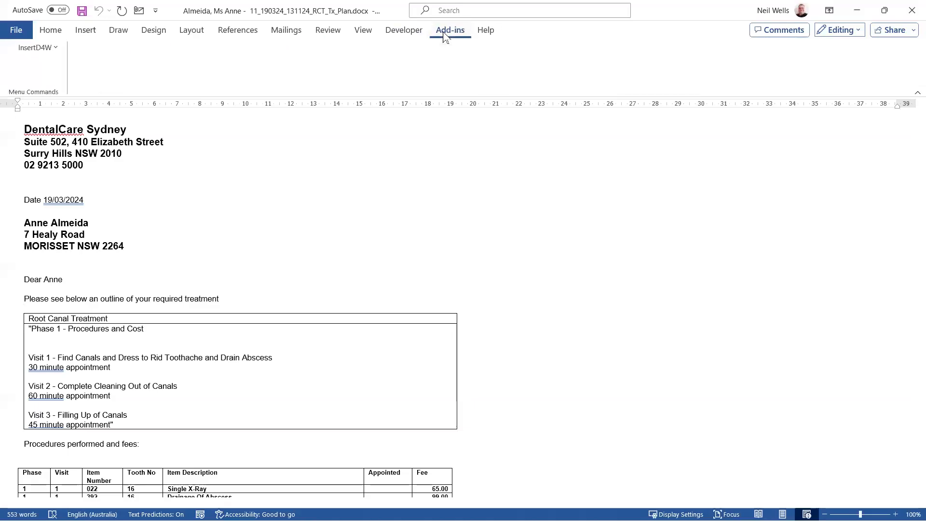
pyautogui.click(57, 46)
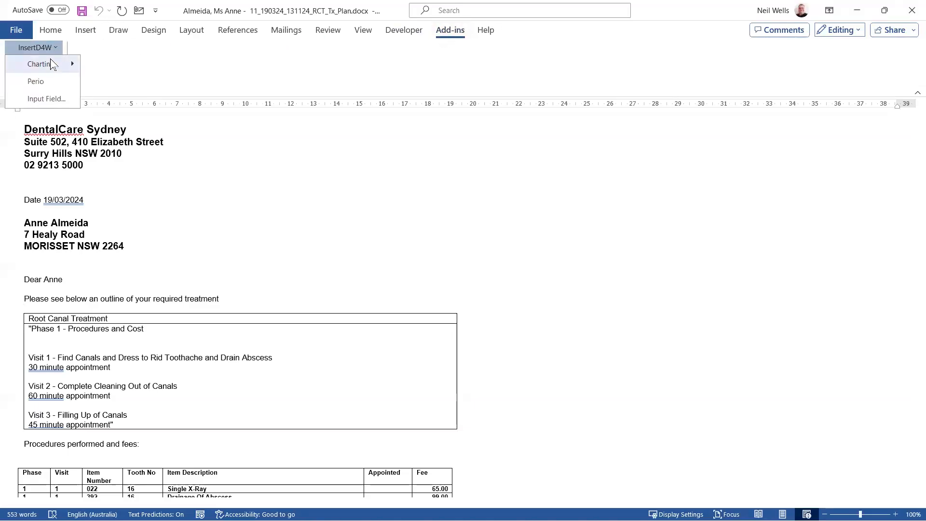
pyautogui.moveTo(51, 67)
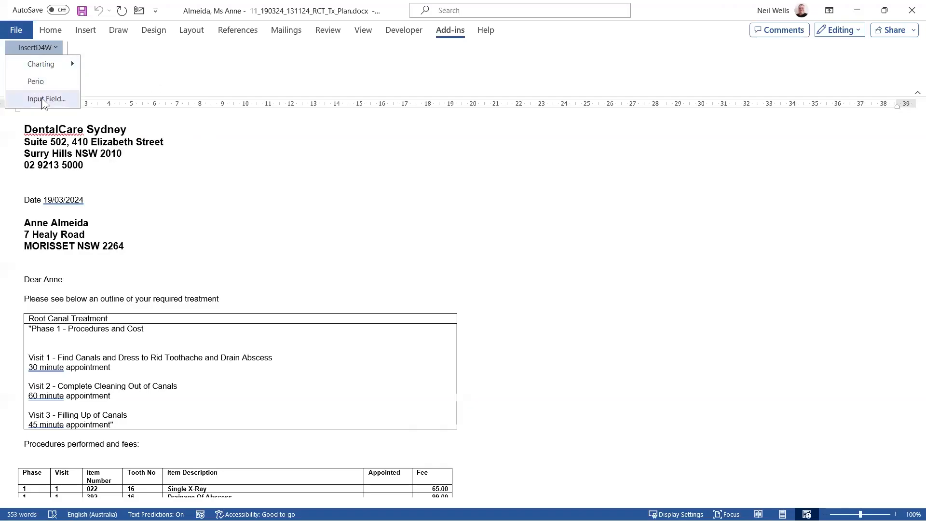
pyautogui.click(43, 99)
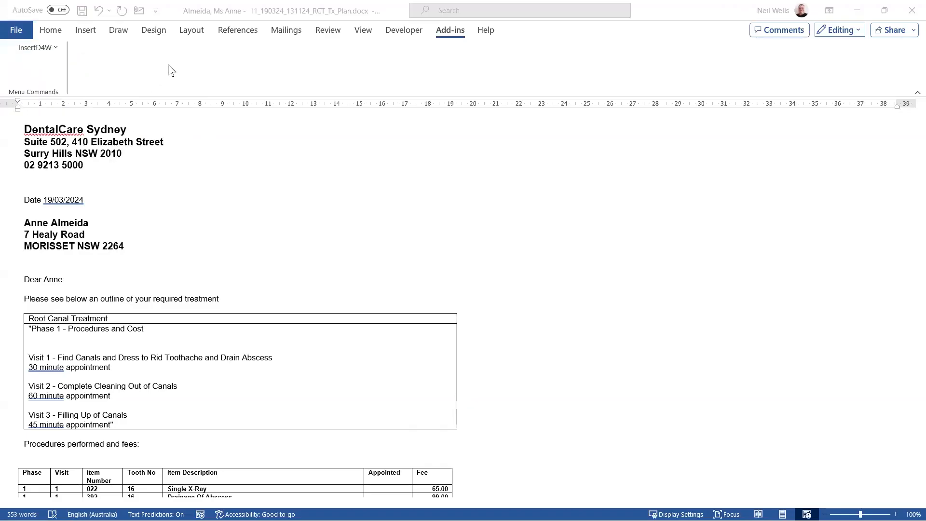
pyautogui.click(218, 145)
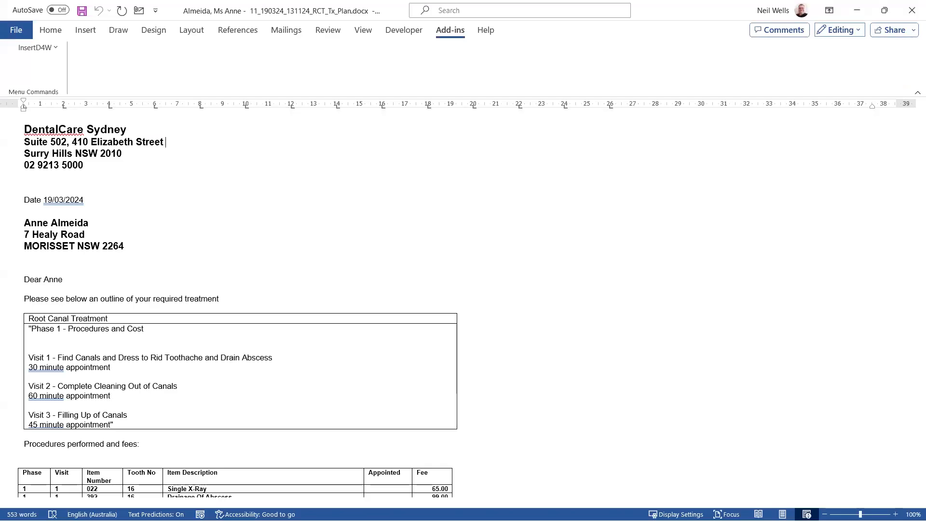
# - Switch to Dental 4 Windows, view the root canal patient's allocatable plan items in a new Room 1 appointment at 12:00, and cancel the booking
pyautogui.click(856, 13)
pyautogui.click(227, 62)
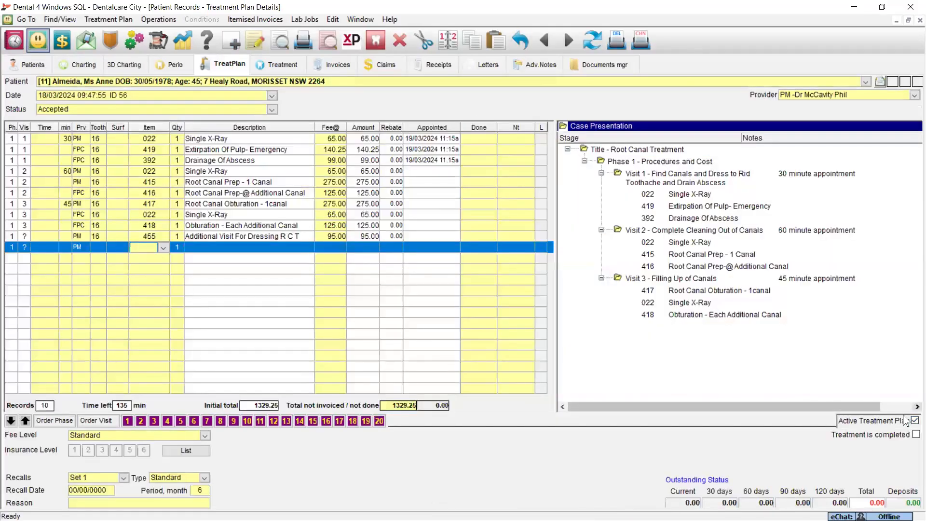
pyautogui.click(17, 39)
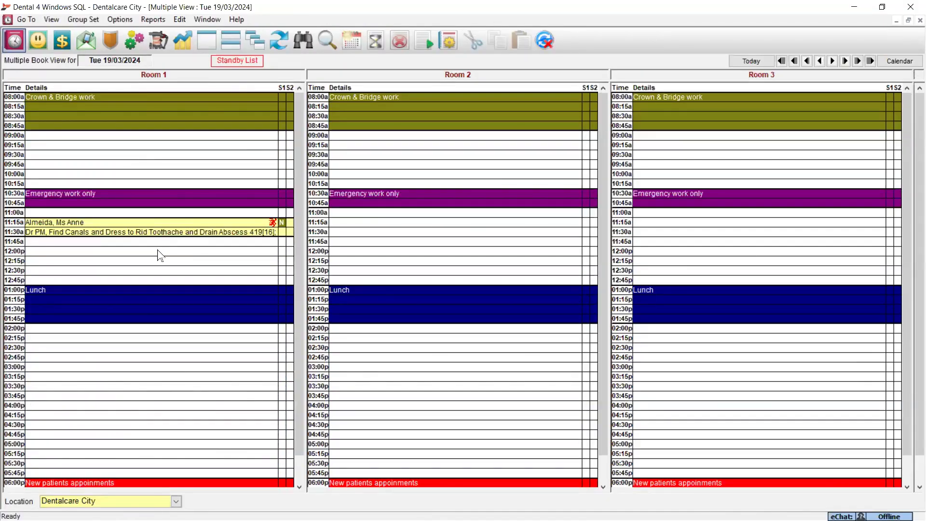
pyautogui.rightClick(160, 254)
pyautogui.moveTo(214, 163)
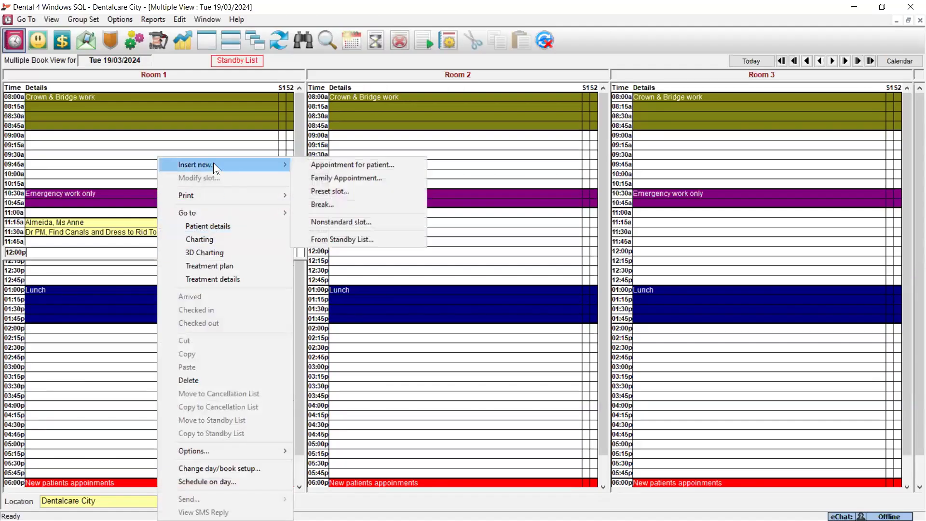
pyautogui.click(344, 164)
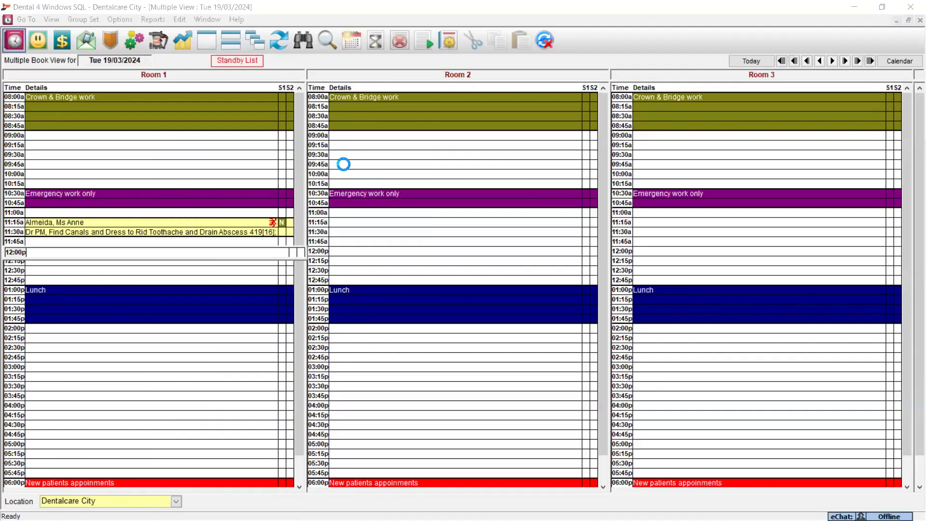
pyautogui.click(401, 155)
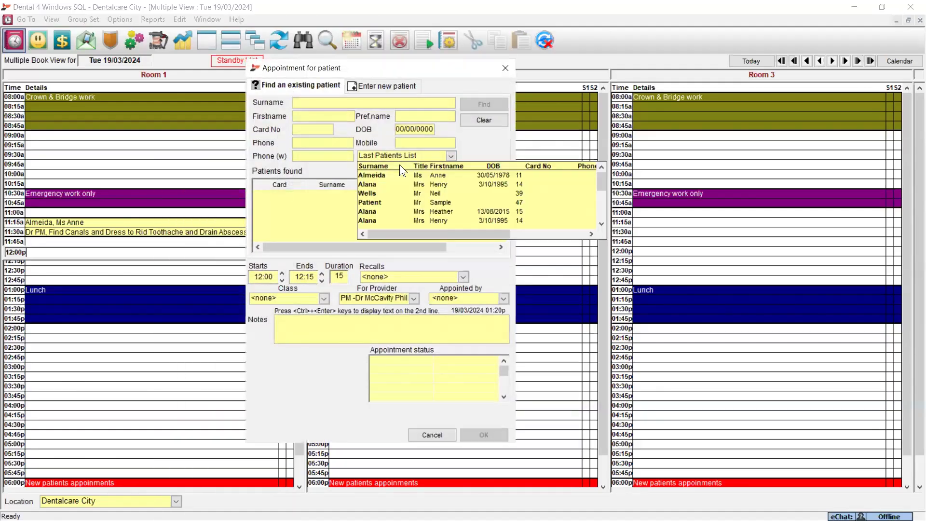
pyautogui.click(398, 175)
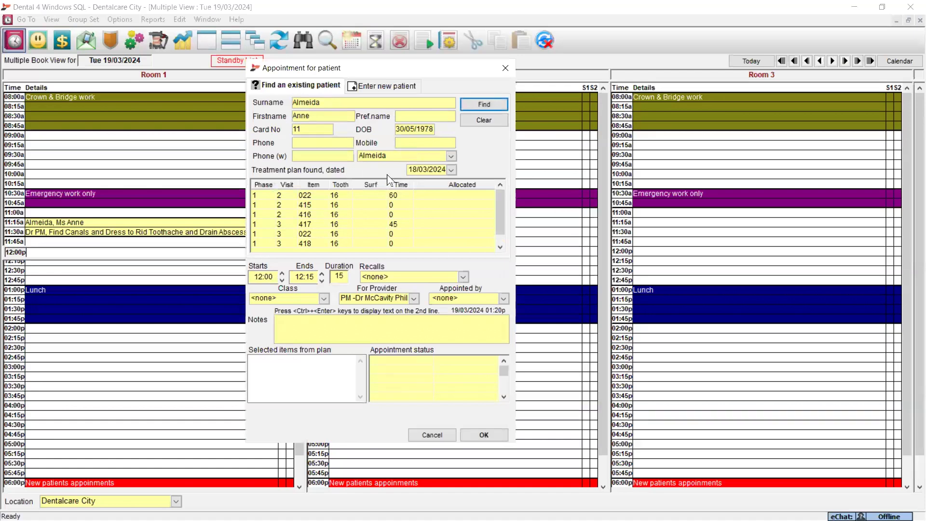
pyautogui.click(452, 170)
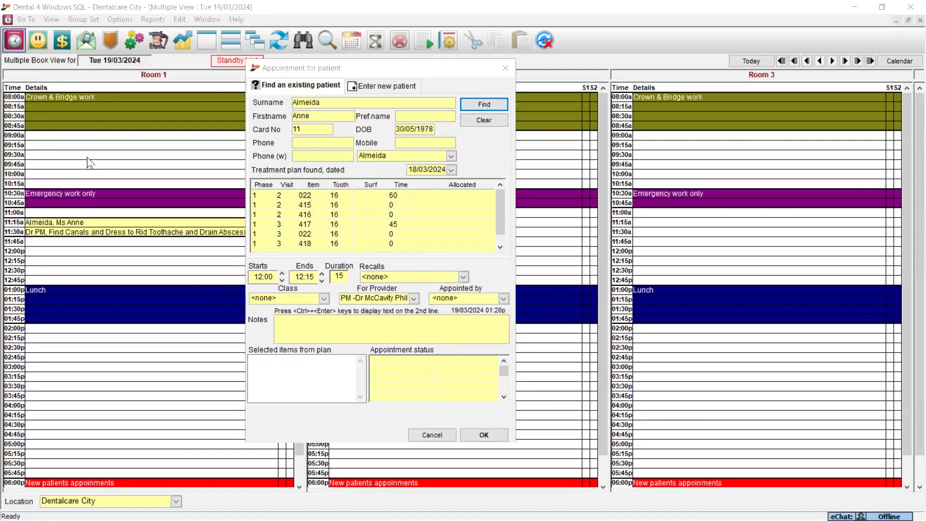
pyautogui.click(436, 433)
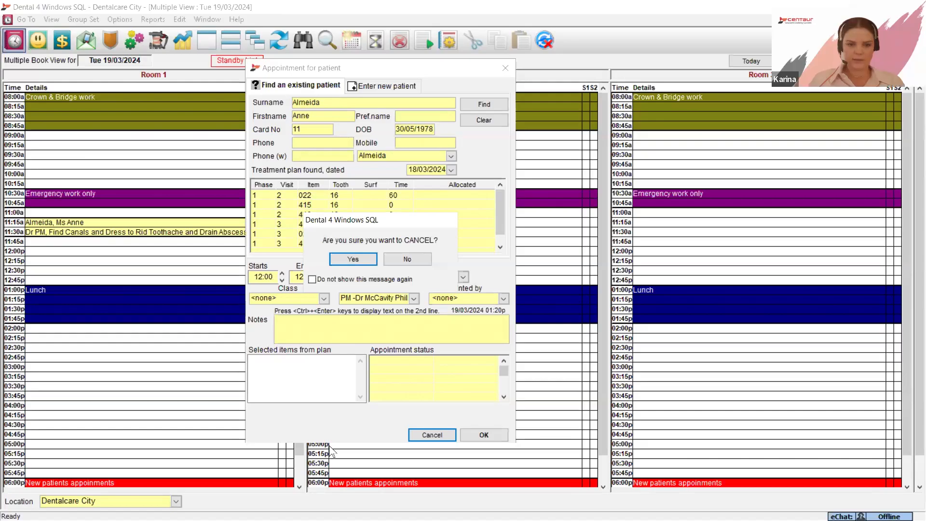
pyautogui.click(352, 259)
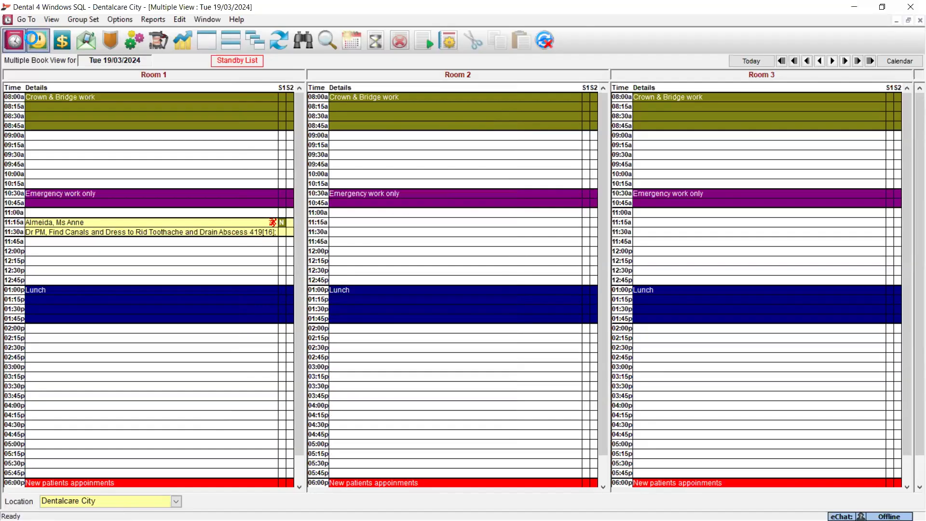
# - Import a red flower picture as the patient's photo in the personal details and check toggling between custom fields and photo
pyautogui.click(31, 39)
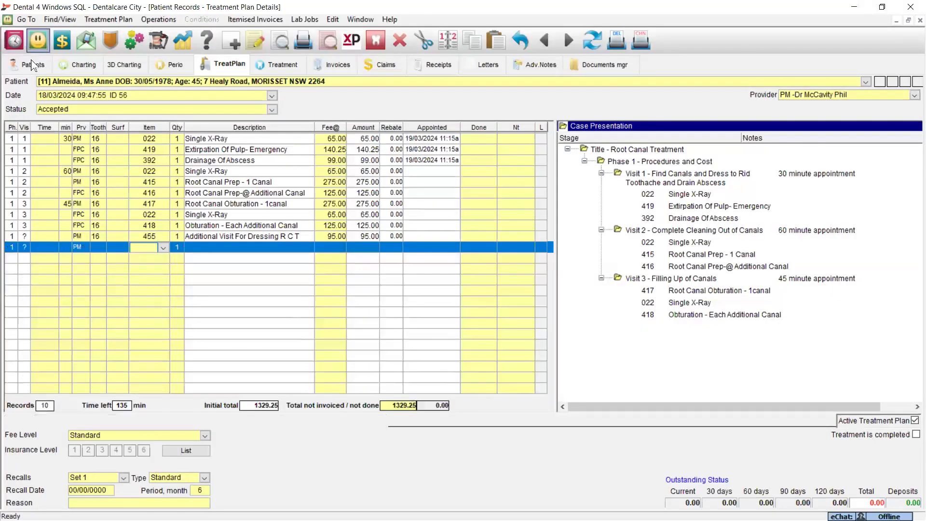
pyautogui.click(32, 65)
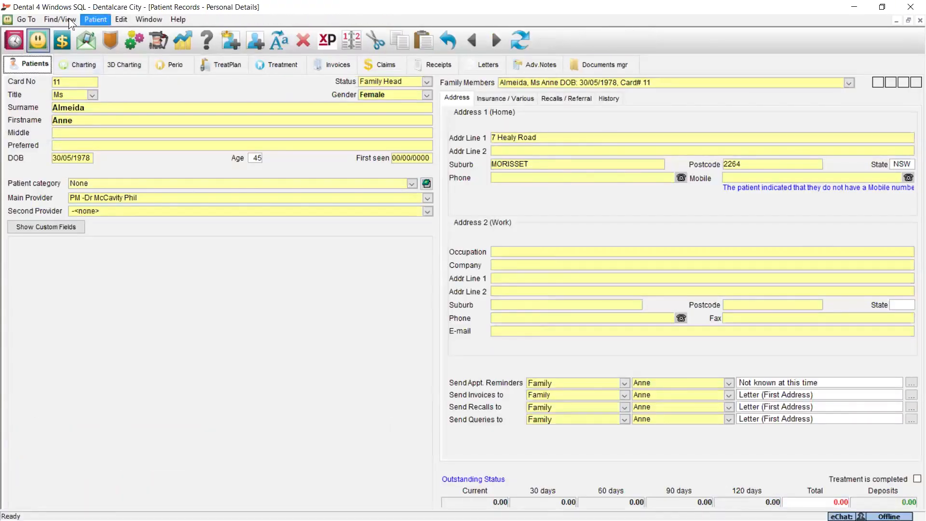
pyautogui.click(95, 19)
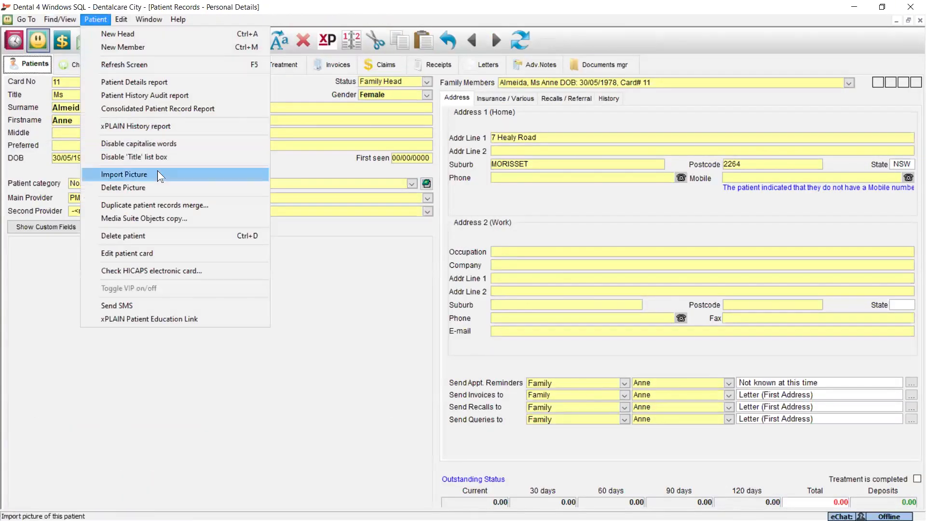
pyautogui.click(124, 174)
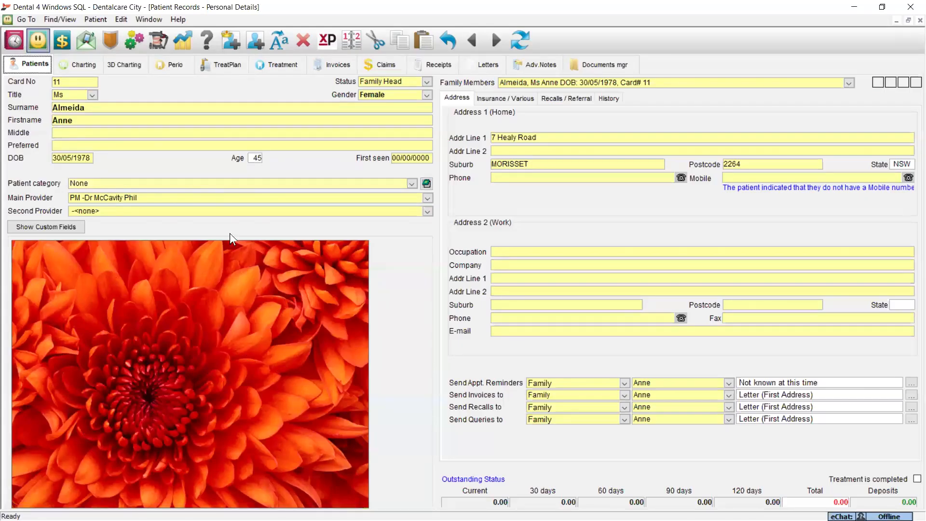
pyautogui.click(53, 227)
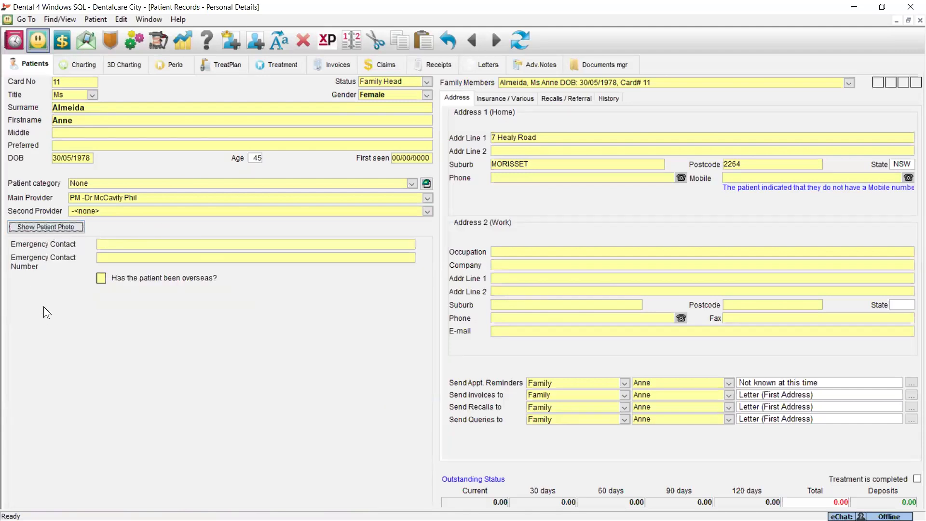
pyautogui.click(43, 229)
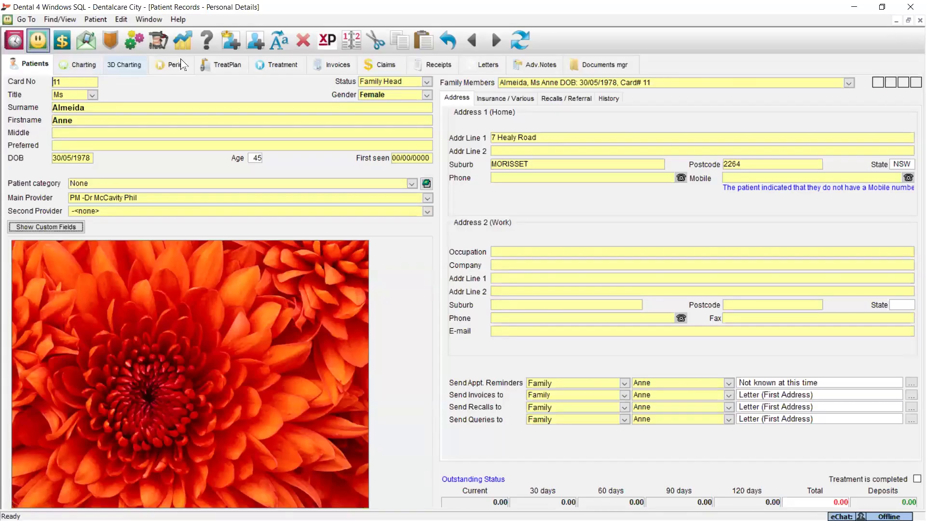
# - View the date, time, provider and label settings of the patient's root canal treatment plan, and close them without changes
pyautogui.click(224, 65)
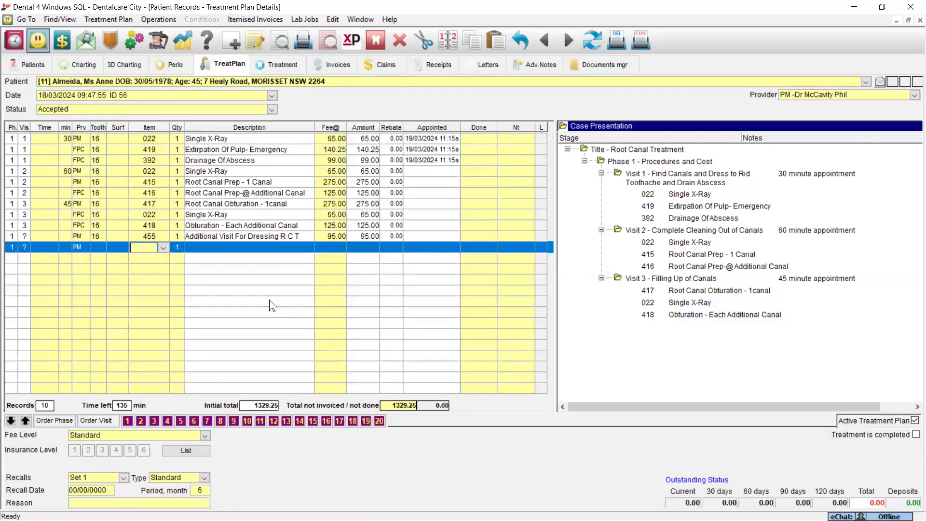
pyautogui.click(119, 18)
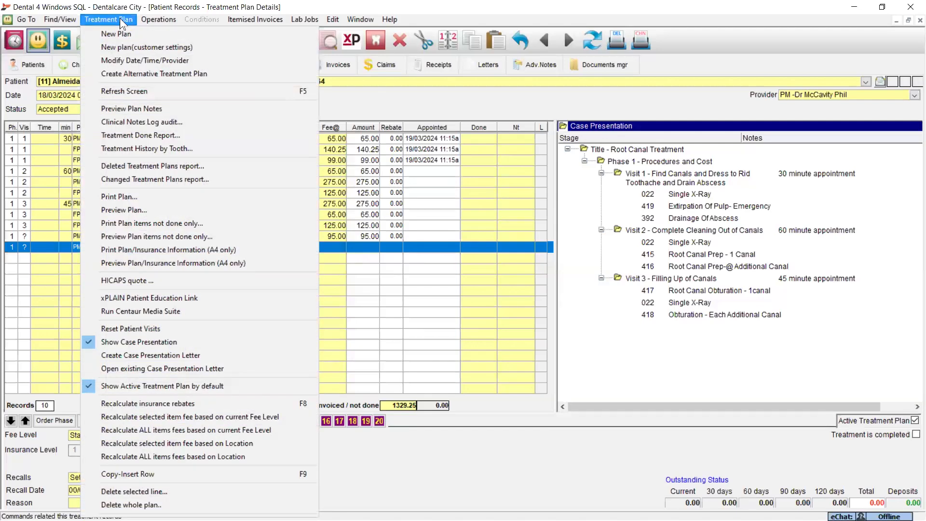
pyautogui.click(157, 60)
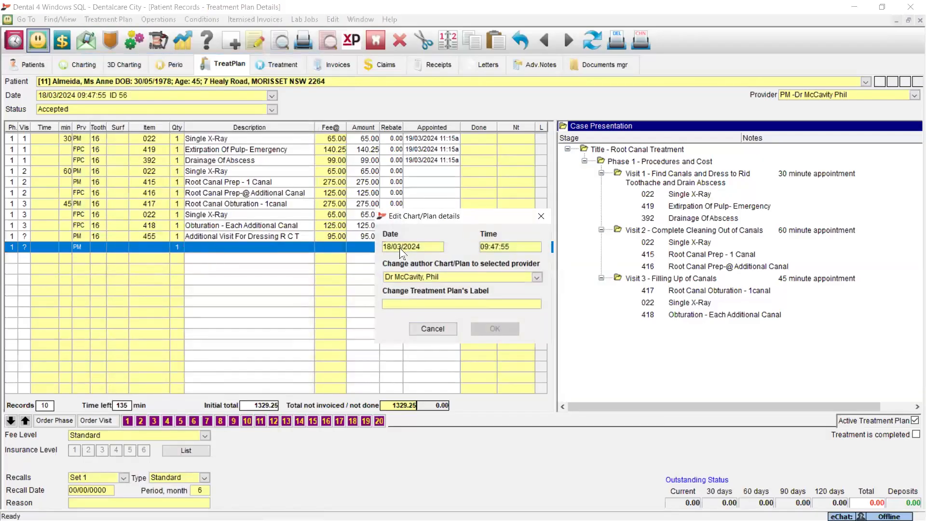
pyautogui.click(504, 248)
pyautogui.click(433, 329)
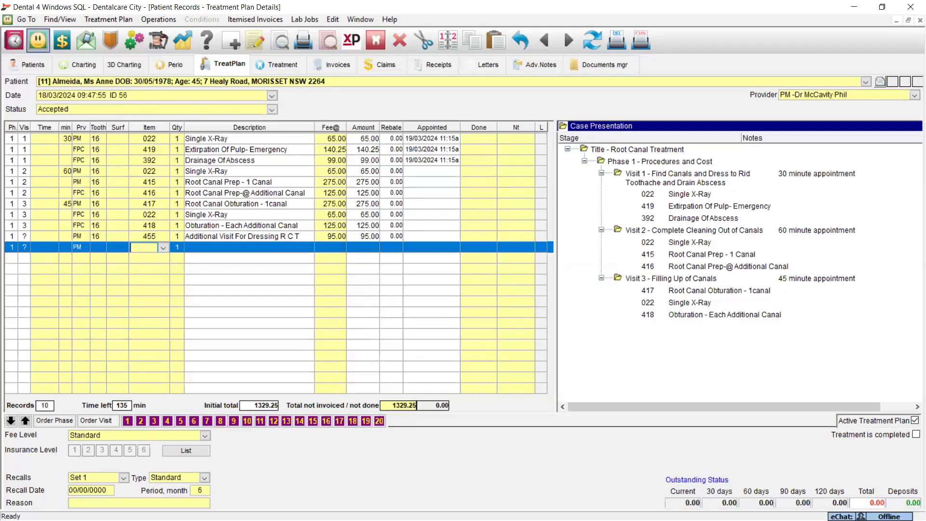
# - Switch to the RCT_Tx_Plan letter in Word and add two blank lines between the letterhead and the date
pyautogui.press('Escape')
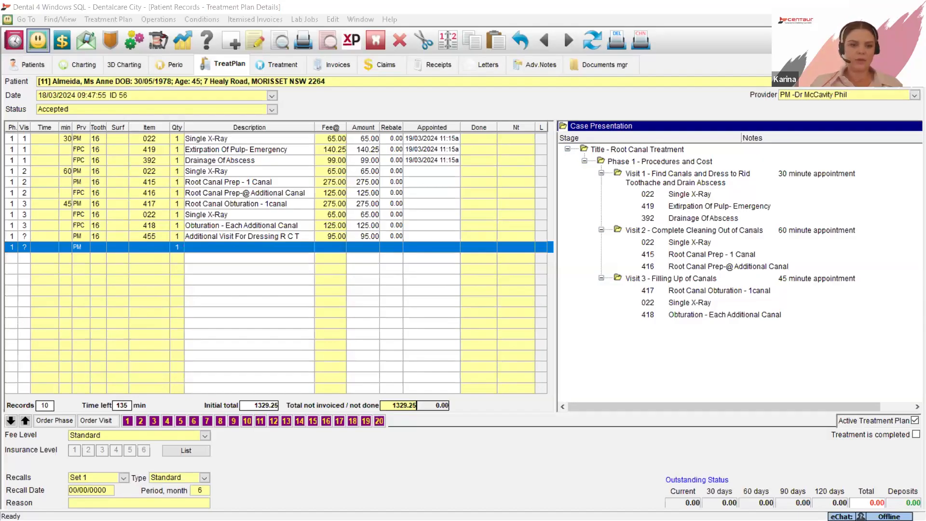
pyautogui.hotkey('alt', 'Tab')
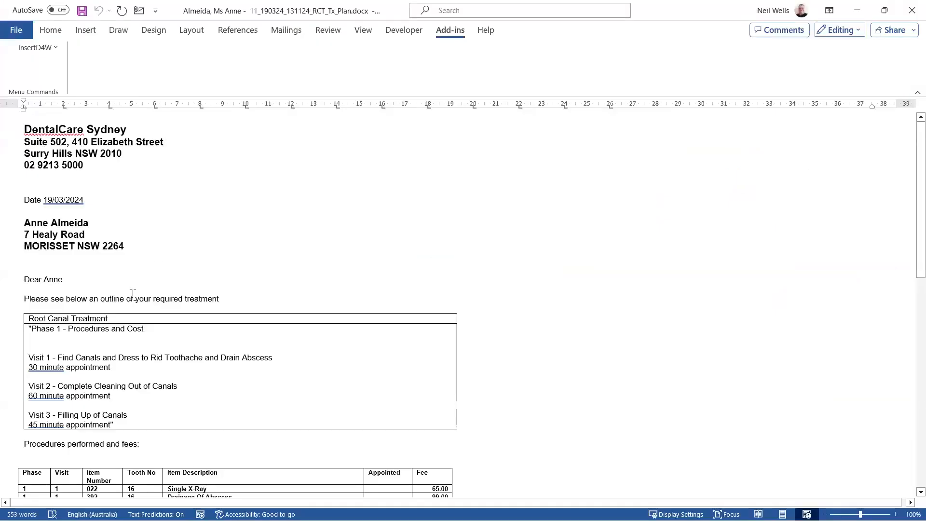
pyautogui.click(225, 181)
pyautogui.press('Return')
pyautogui.press('Return')
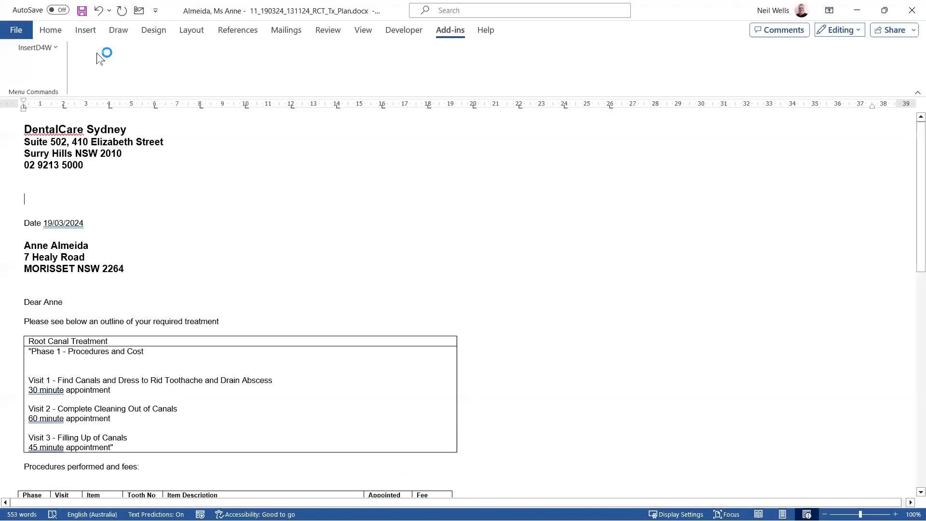
# - Insert a desert rock formation picture from this device on the blank line below the letterhead
pyautogui.click(95, 32)
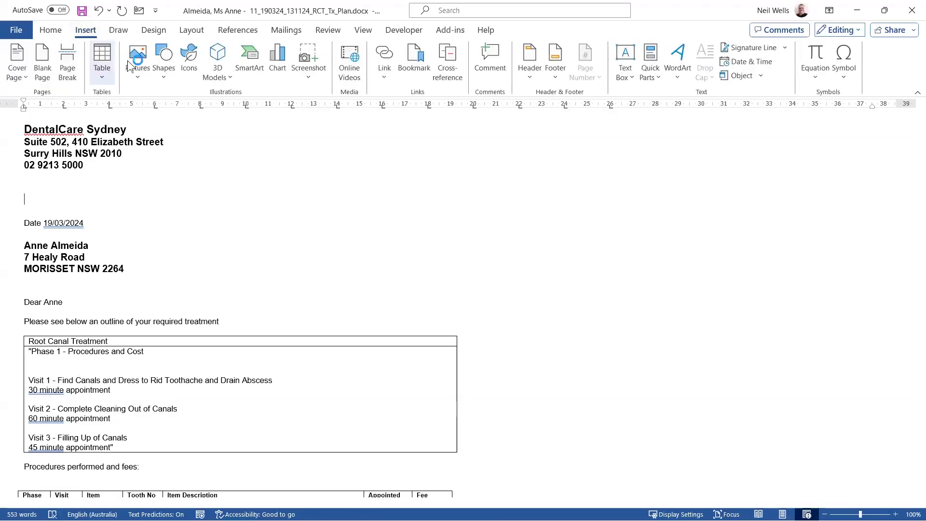
pyautogui.click(140, 60)
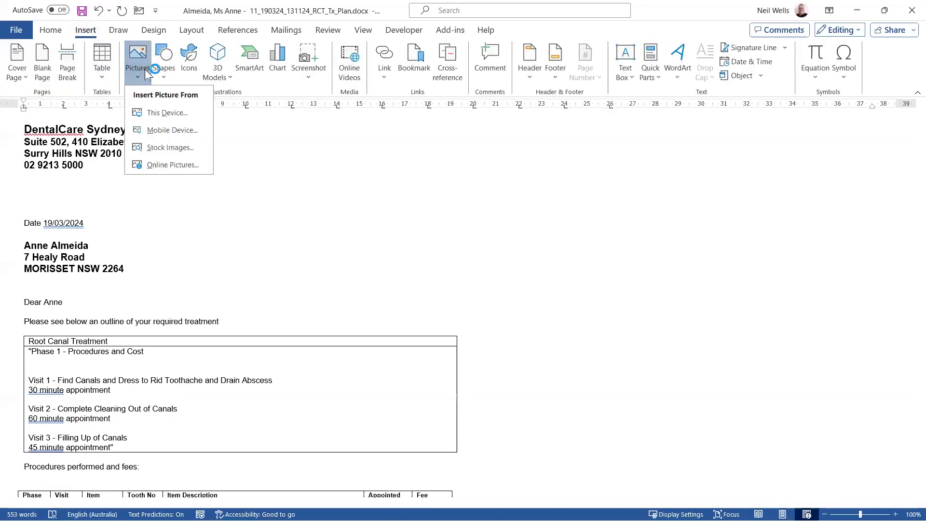
pyautogui.click(166, 113)
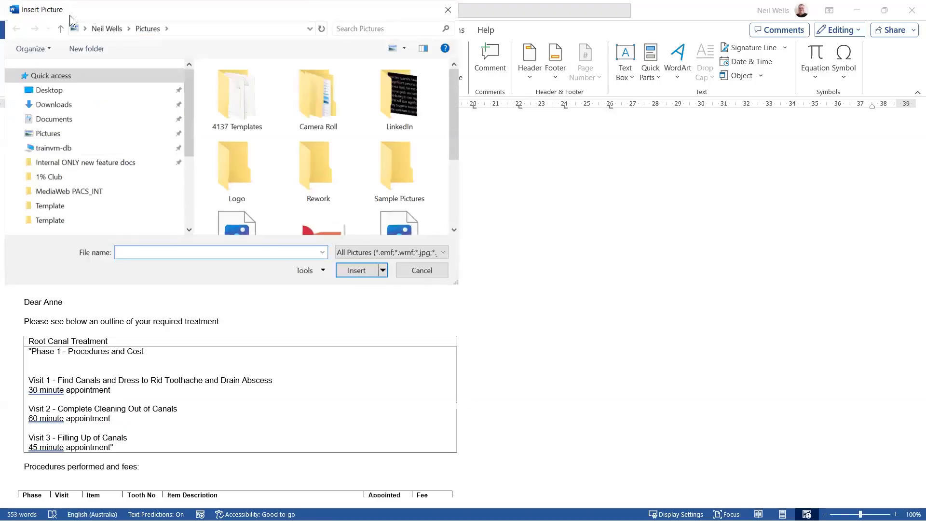
pyautogui.press('Escape')
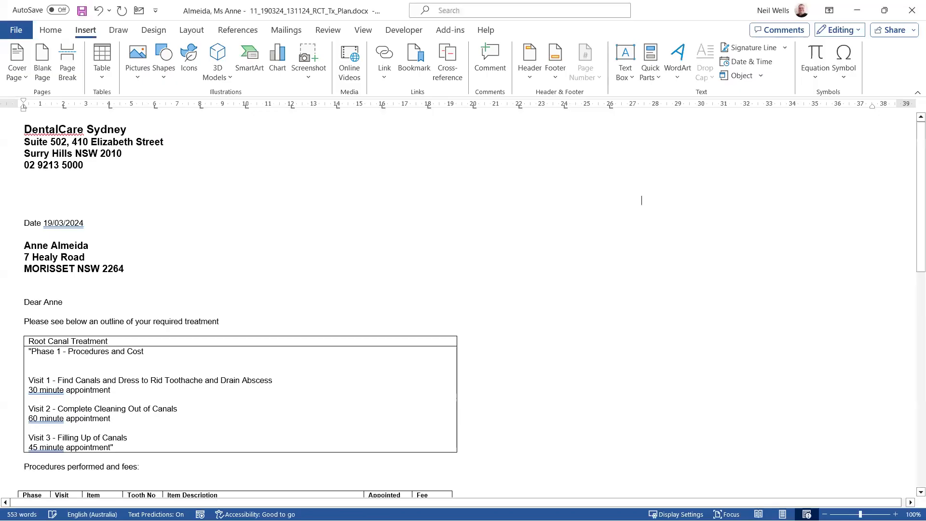
pyautogui.hotkey('ctrl', 'v')
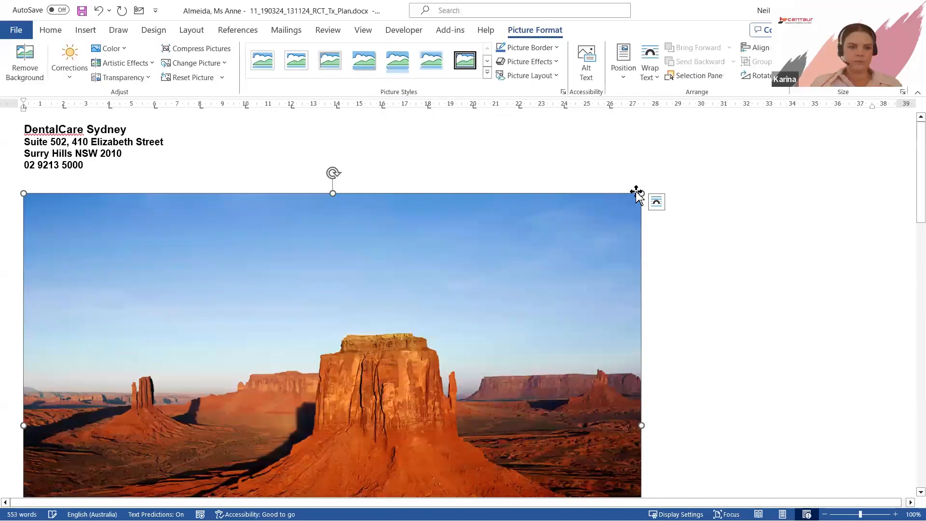
# - Shrink the desert picture proportionally to about 13 cm wide, try moving it to one side, and deselect it
pyautogui.moveTo(637, 193); pyautogui.dragTo(311, 440)
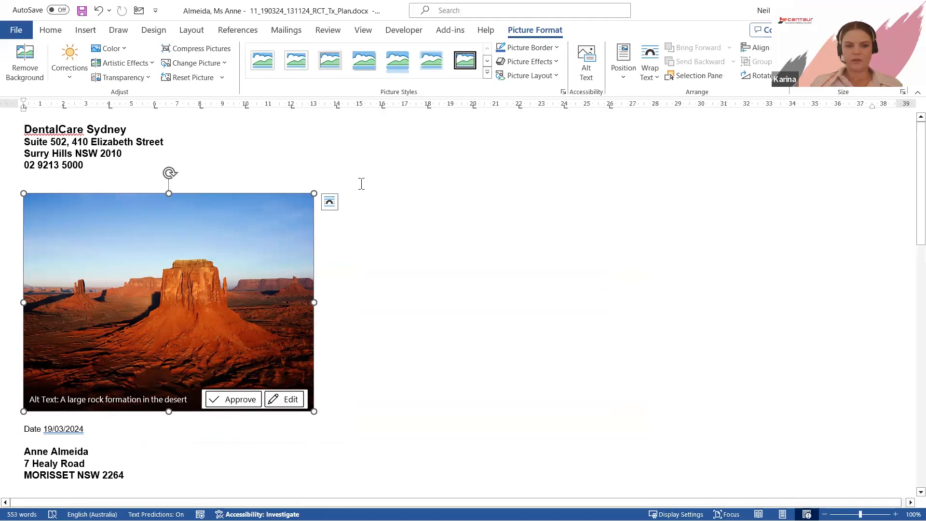
pyautogui.moveTo(176, 273); pyautogui.dragTo(270, 248)
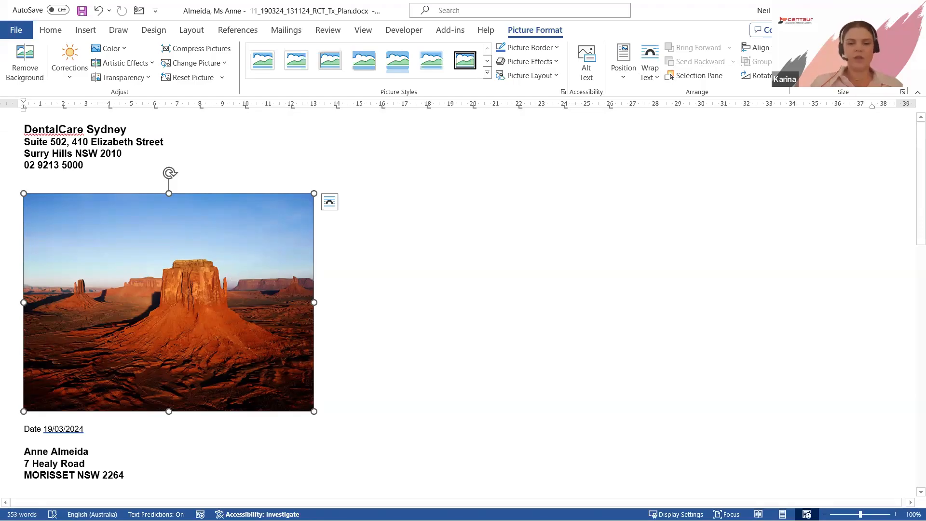
pyautogui.click(477, 312)
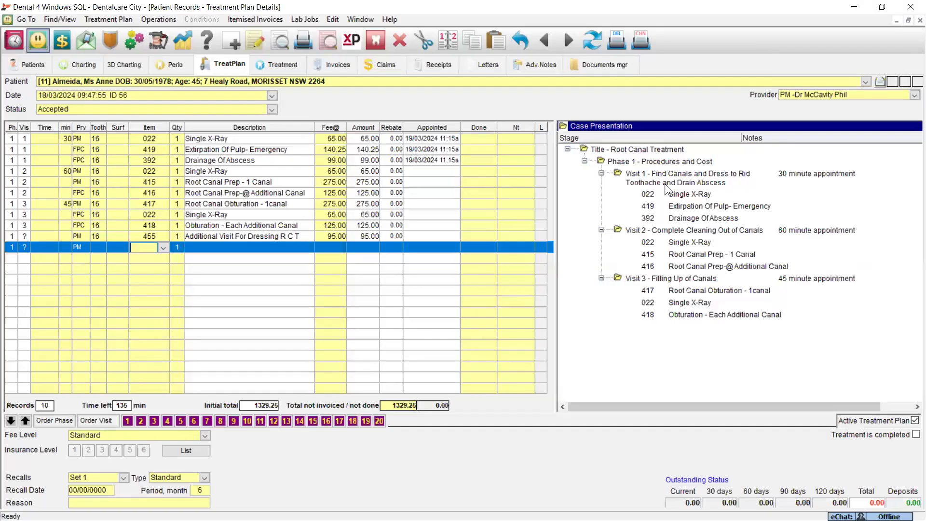
# - Switch to Dental 4 Windows and open the RCT_Tx_Plan template from the Case Presentation letter category for modification
pyautogui.click(495, 64)
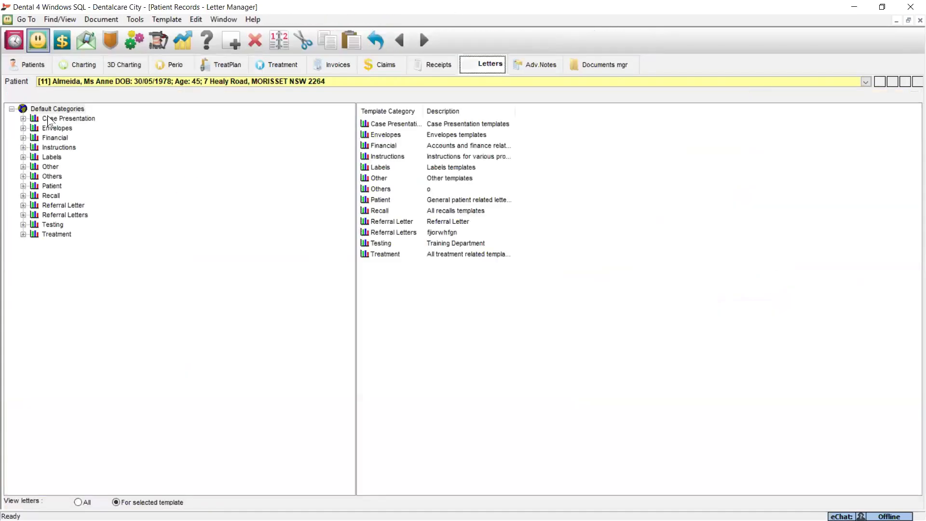
pyautogui.click(48, 119)
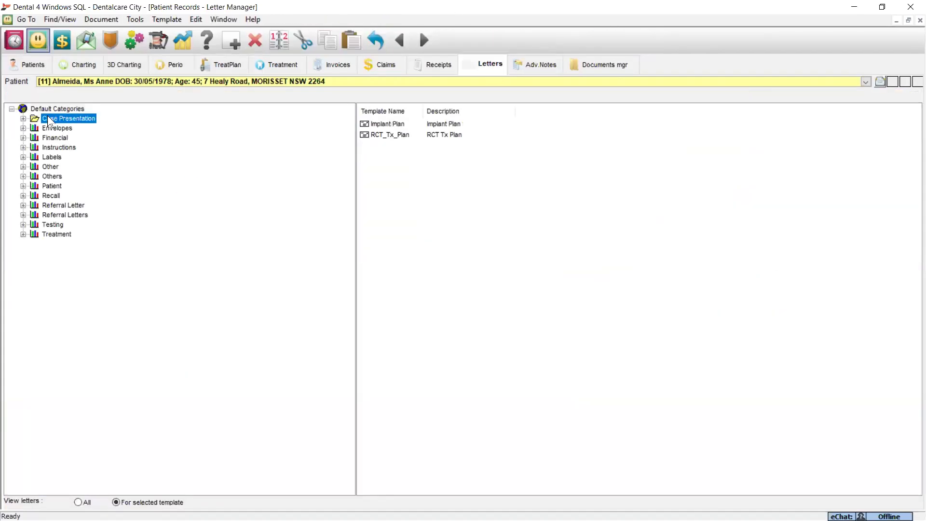
pyautogui.click(386, 136)
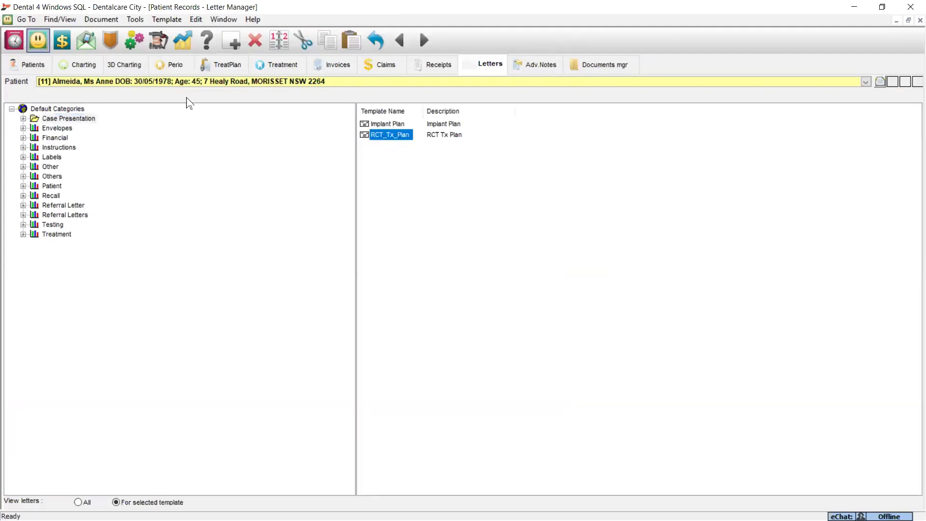
pyautogui.click(167, 19)
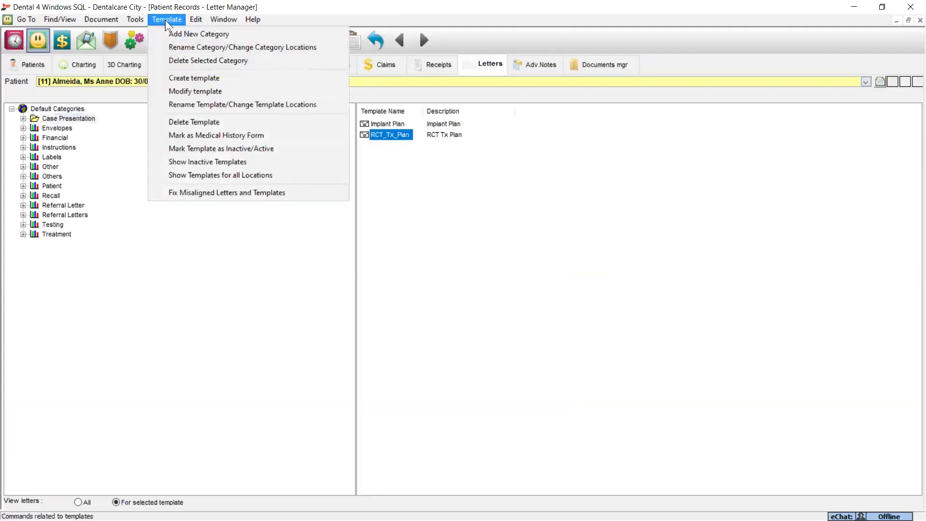
pyautogui.click(183, 92)
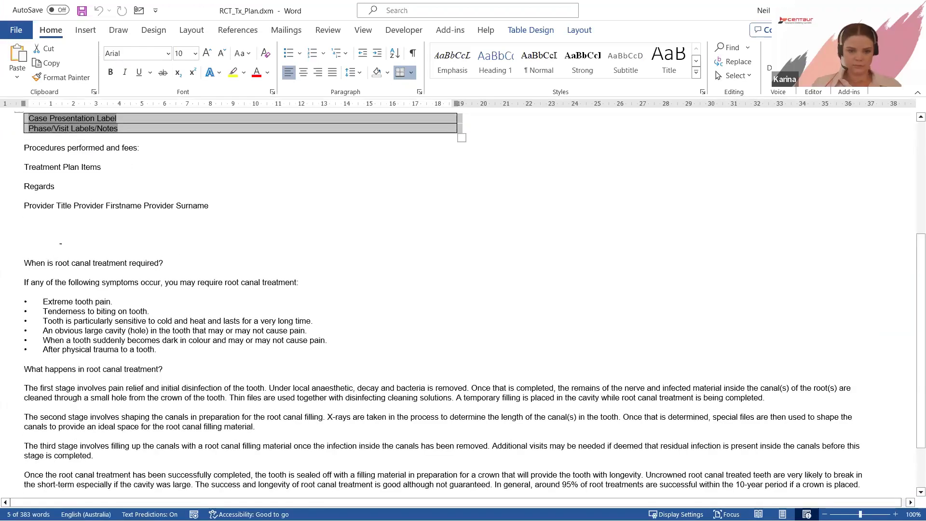
# - Review the merge fields and root canal information text in the RCT_Tx_Plan template, and close it without saving
pyautogui.click(23, 263)
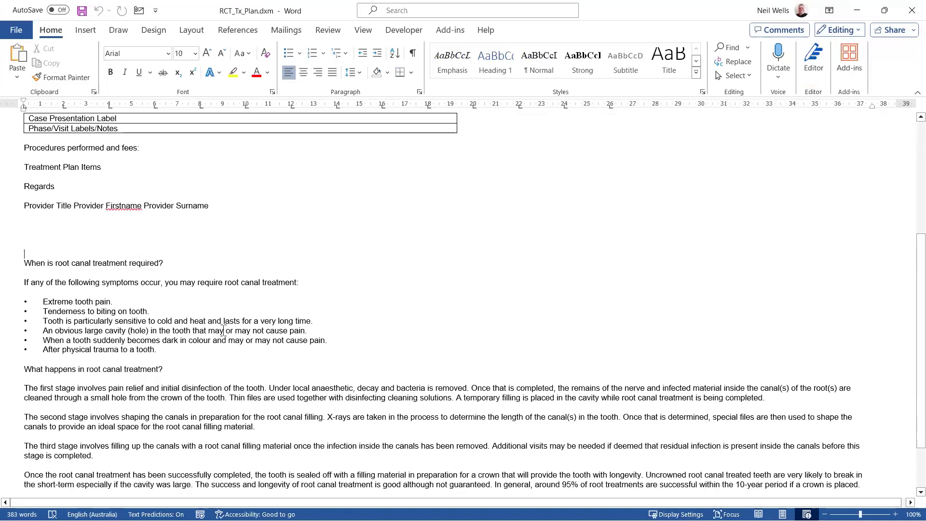
pyautogui.scroll(5, 207, 270)
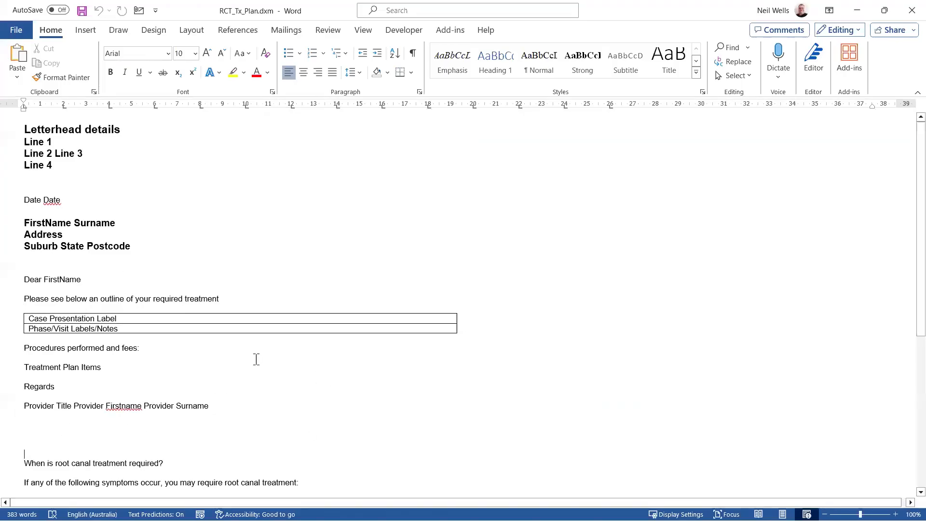
pyautogui.scroll(-3, 248, 357)
pyautogui.scroll(-2, 162, 442)
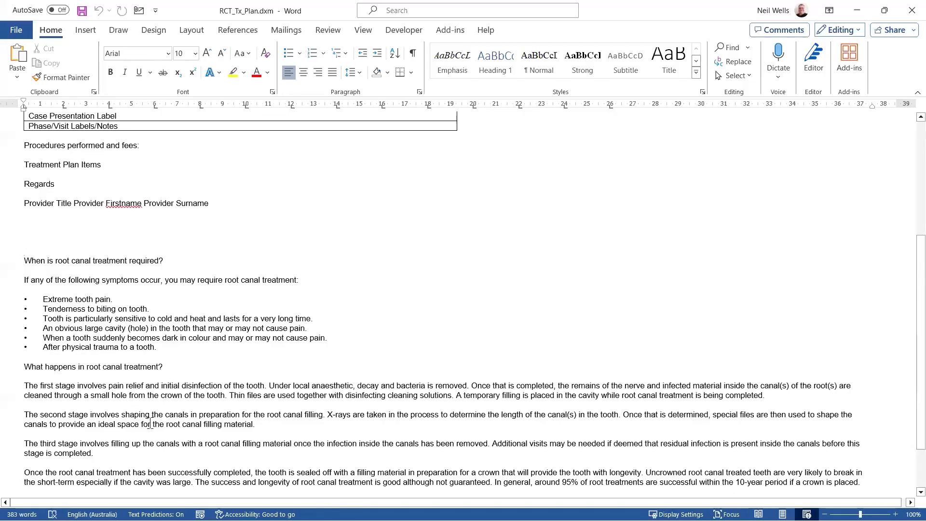
pyautogui.scroll(5, 145, 414)
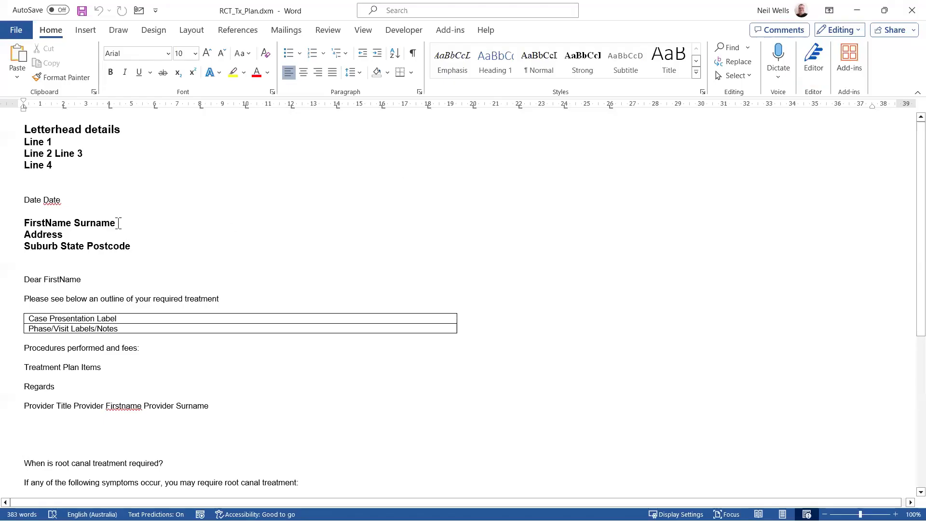
pyautogui.click(131, 405)
pyautogui.click(80, 387)
pyautogui.click(911, 9)
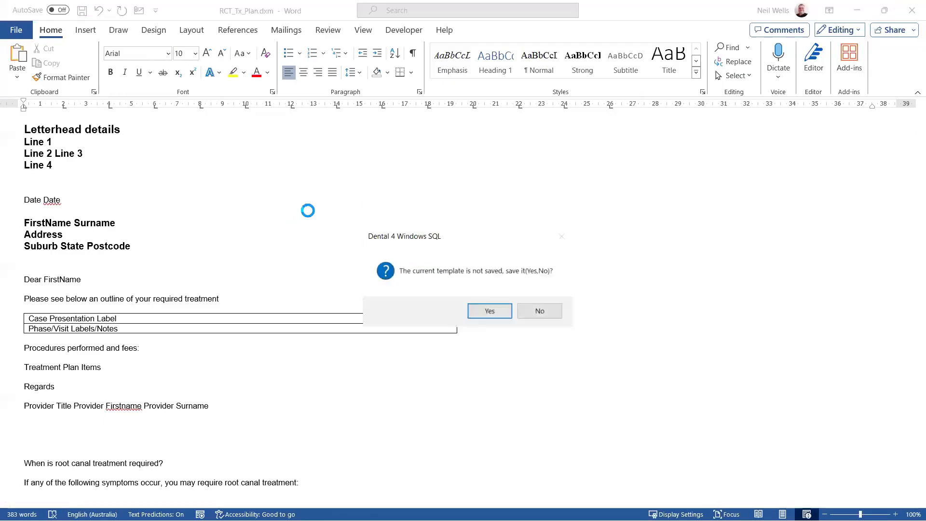
pyautogui.click(554, 311)
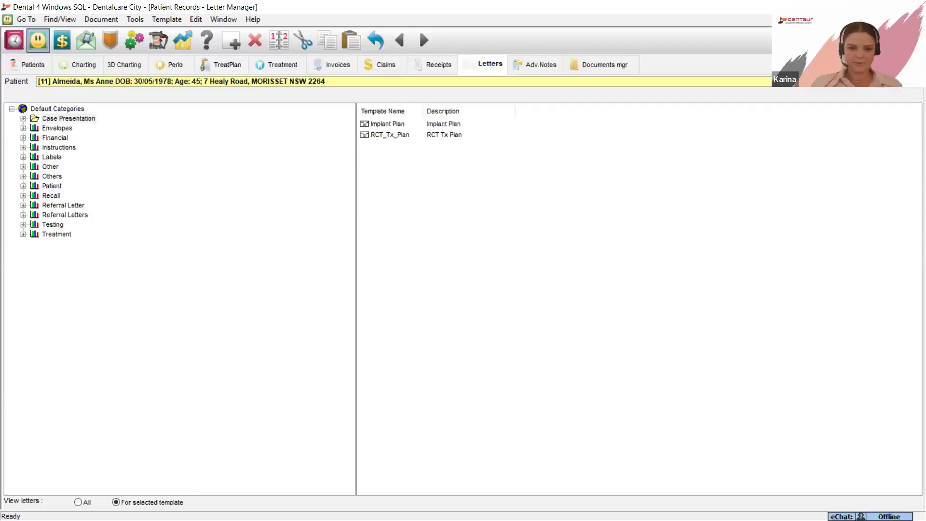
# - Return to the patient's treatment plan, view the templates offered for a new case presentation letter, and cancel the creation
pyautogui.click(235, 64)
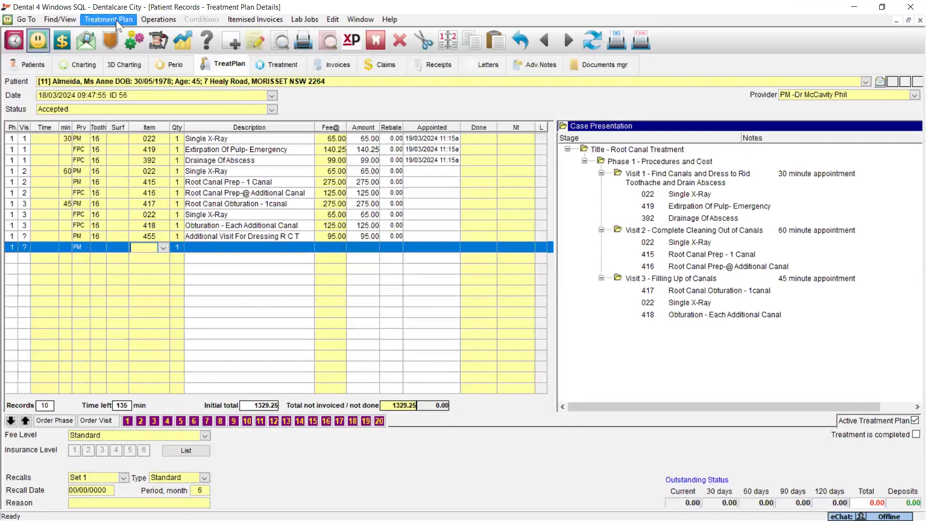
pyautogui.click(116, 19)
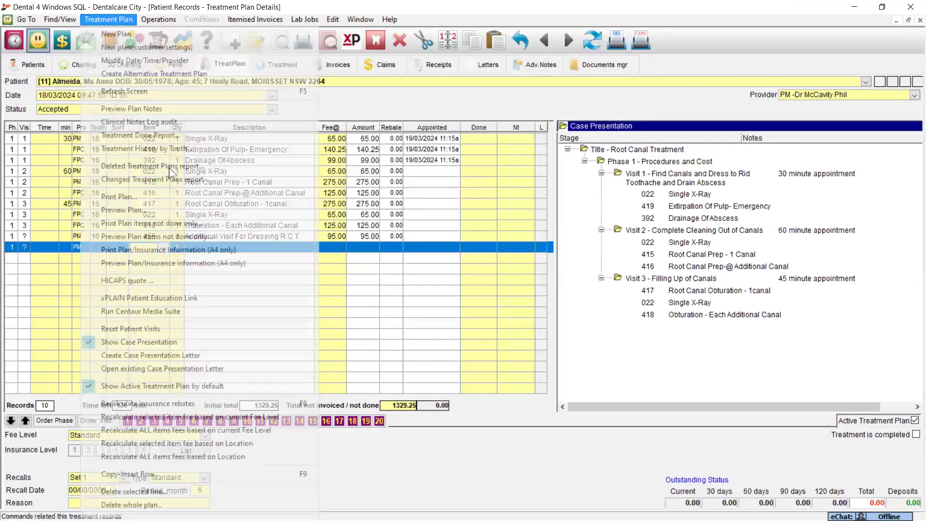
pyautogui.click(186, 357)
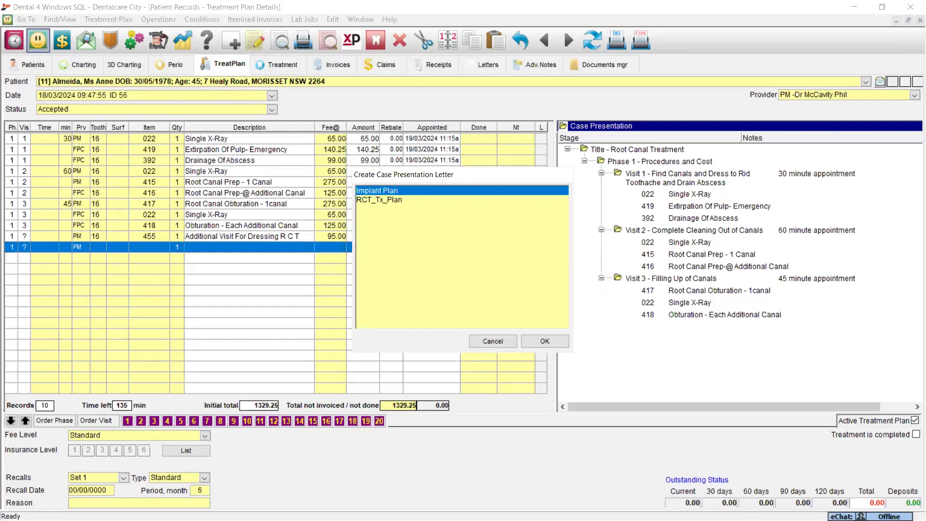
pyautogui.click(492, 342)
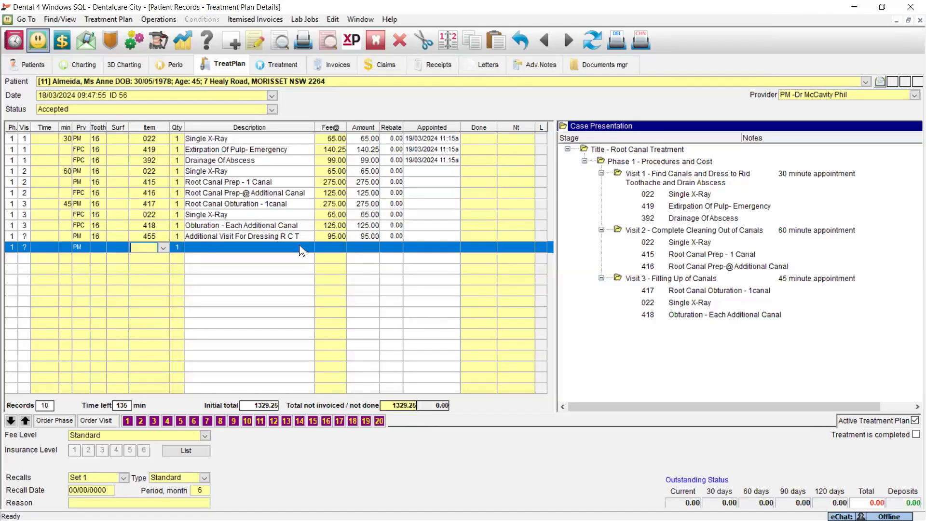
# - Open the Centaur eSupport website from the program's help options and return to the treatment plan
pyautogui.click(388, 18)
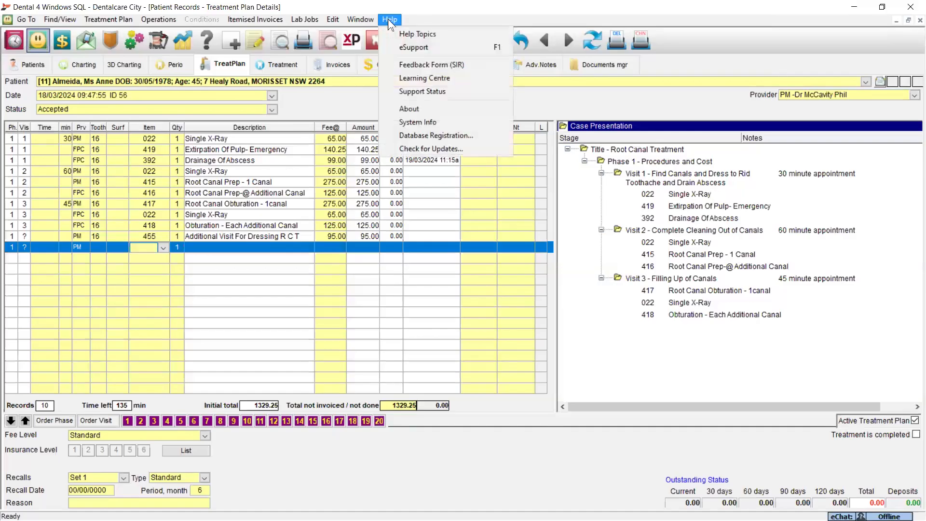
pyautogui.click(417, 45)
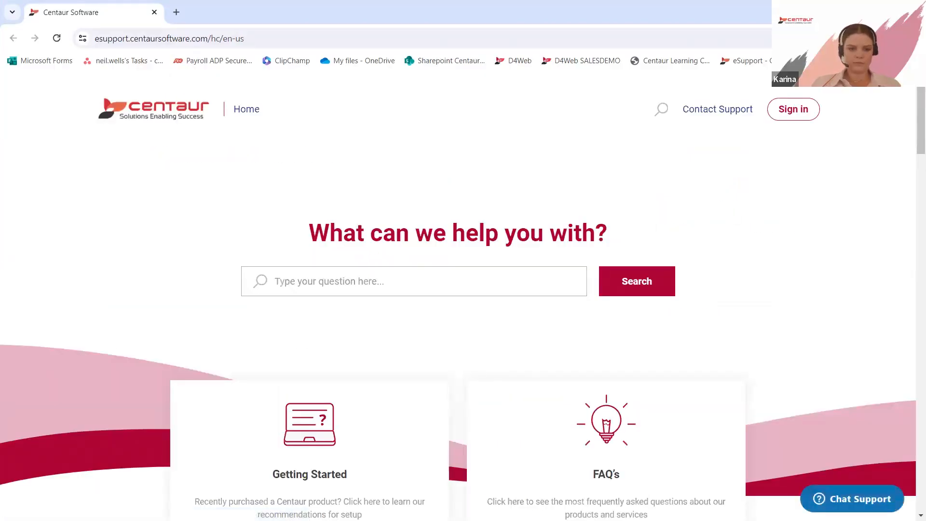
pyautogui.hotkey('alt', 'Tab')
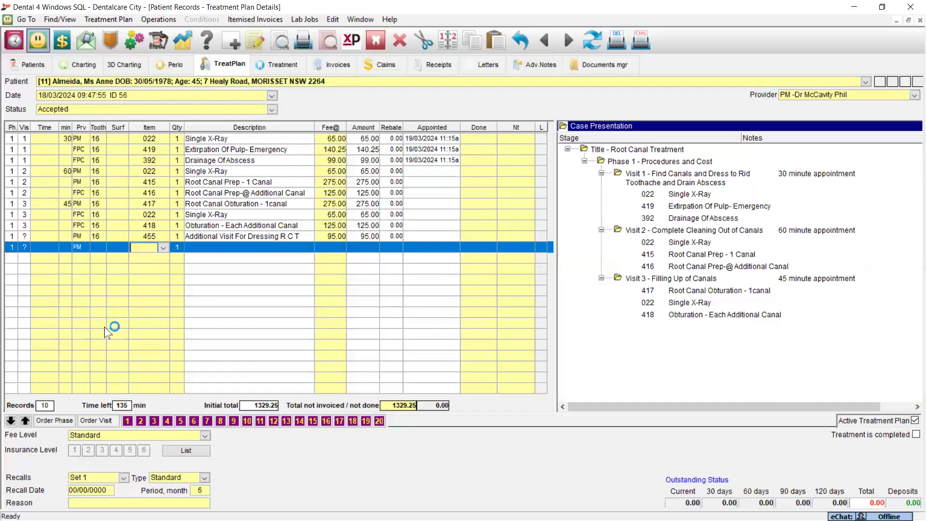
# - Start marking the Implant Plan template in the Case Presentation letters as inactive, and decline the change
pyautogui.click(483, 65)
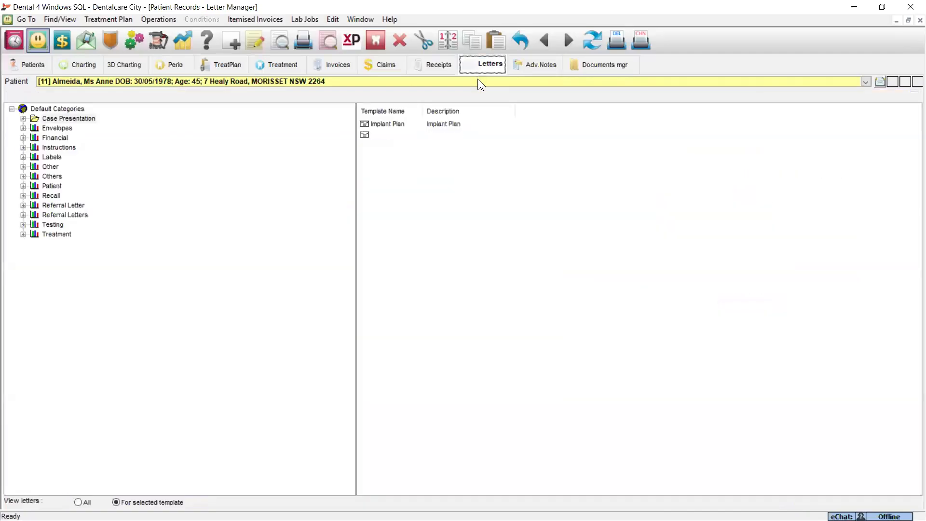
pyautogui.click(372, 124)
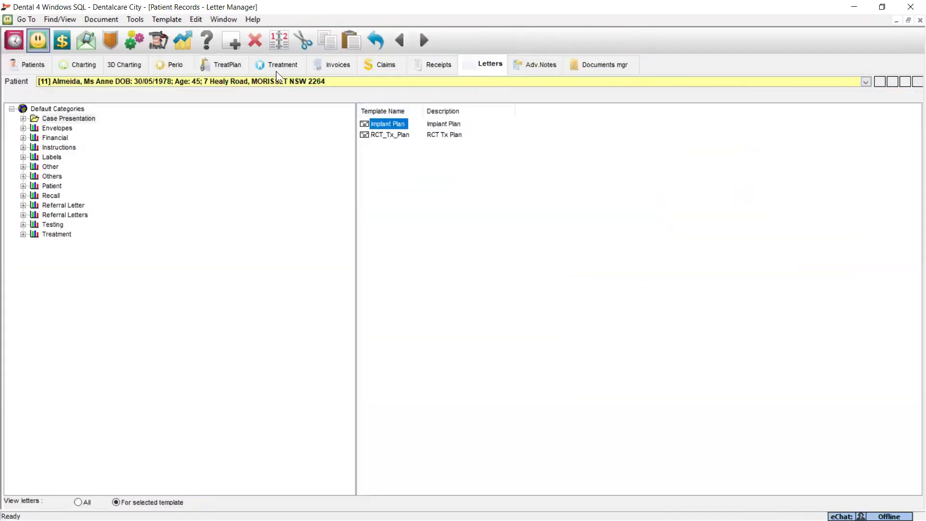
pyautogui.click(172, 20)
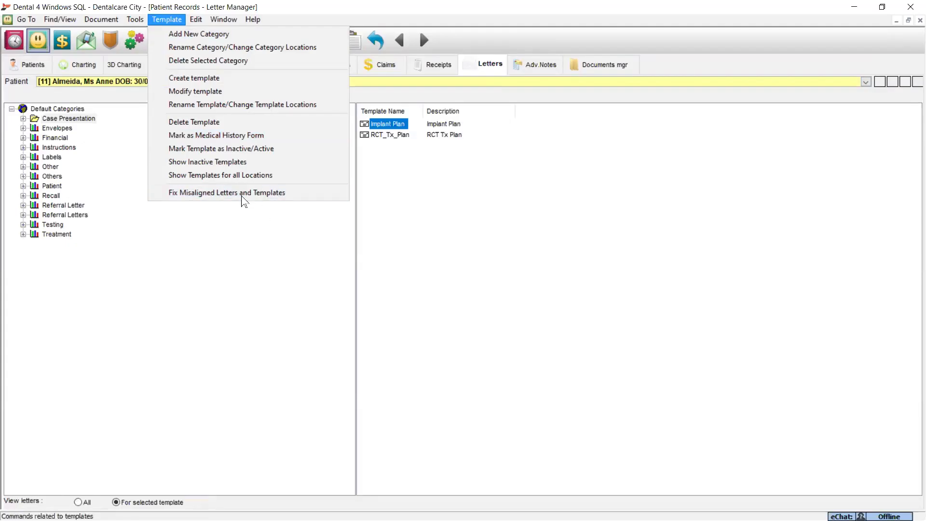
pyautogui.click(197, 148)
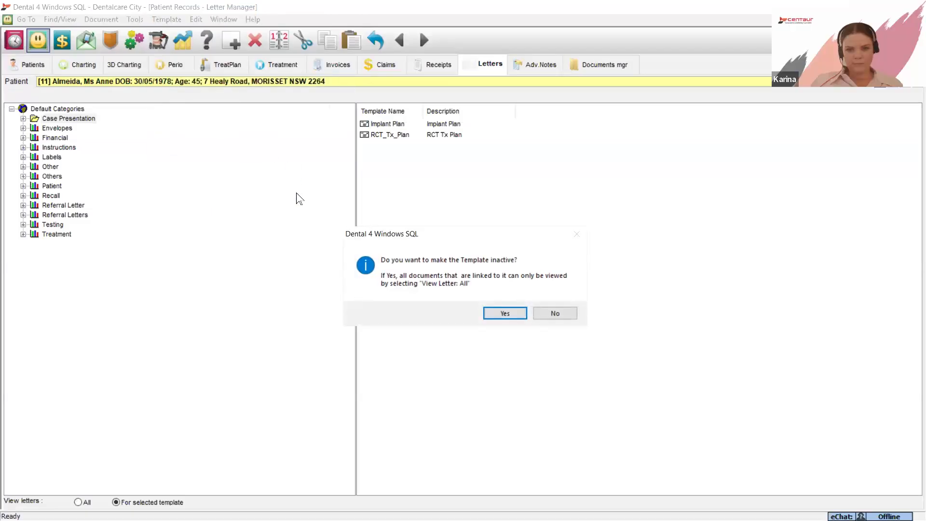
pyautogui.click(555, 314)
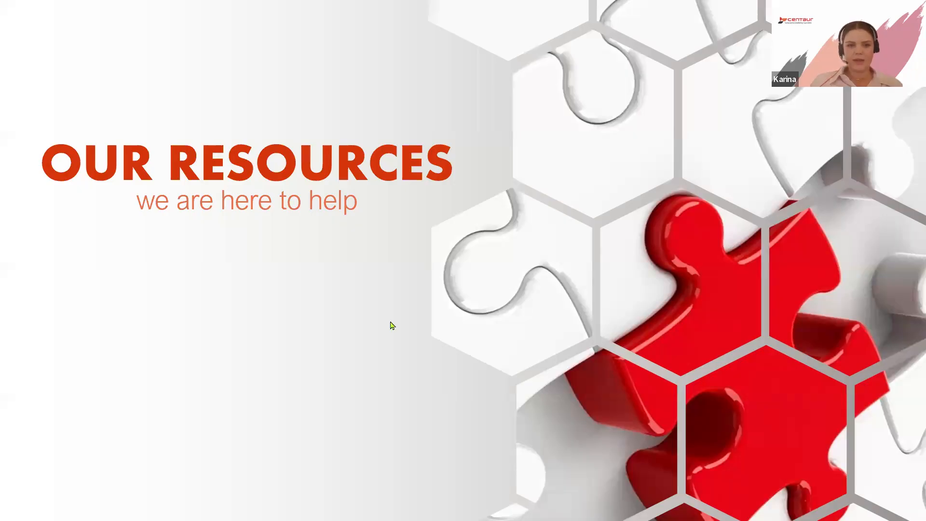
pyautogui.click(348, 304)
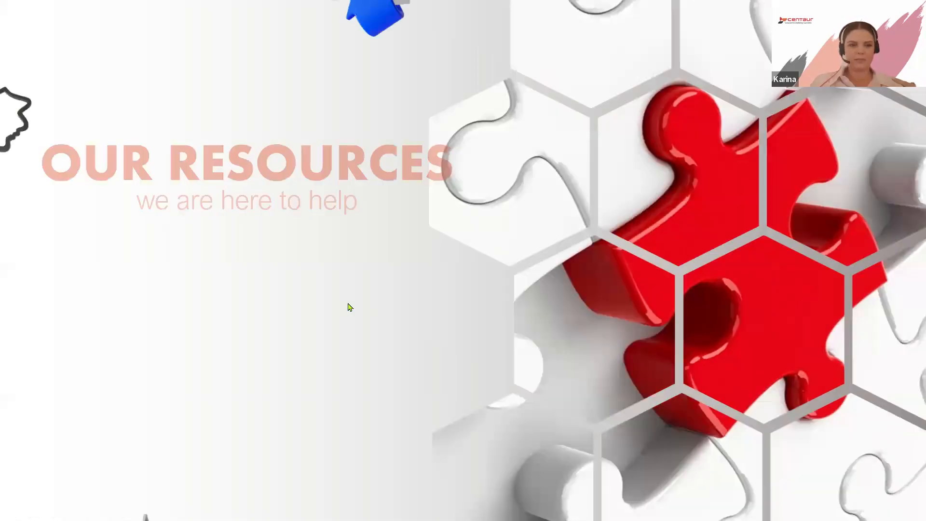
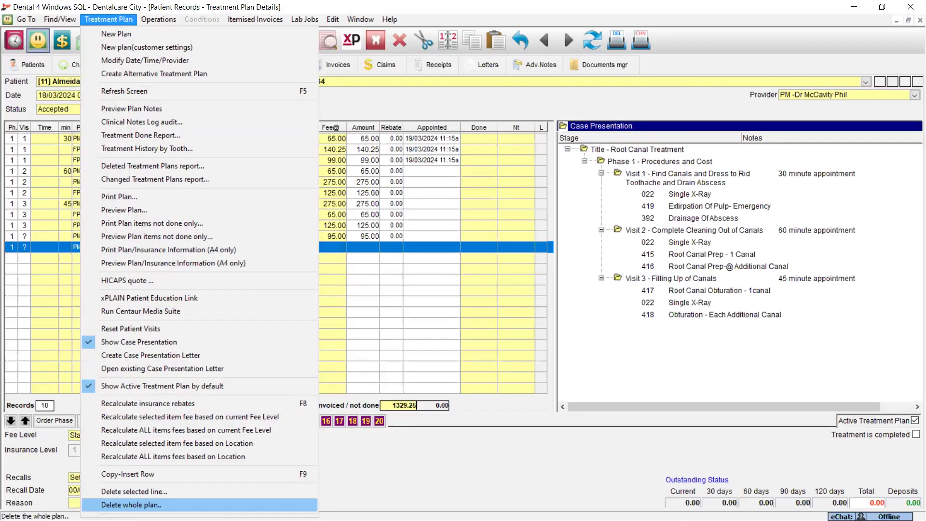
# - View the templates offered for a new case presentation letter, select RCT_Tx_Plan, and cancel the creation
pyautogui.click(34, 293)
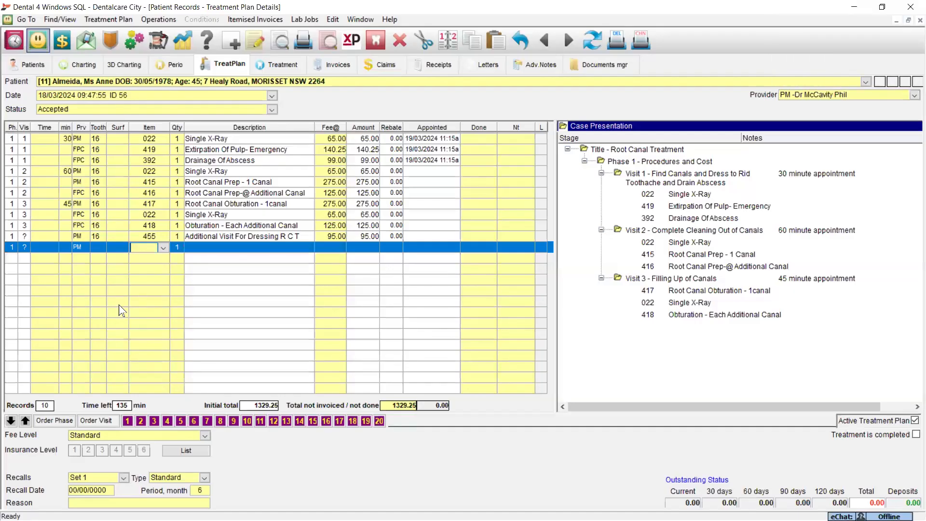
pyautogui.click(121, 19)
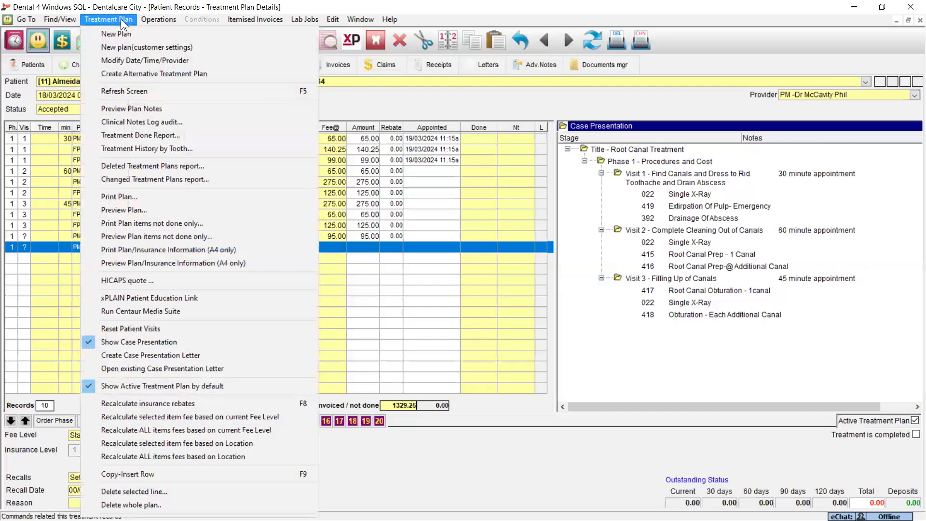
pyautogui.click(130, 353)
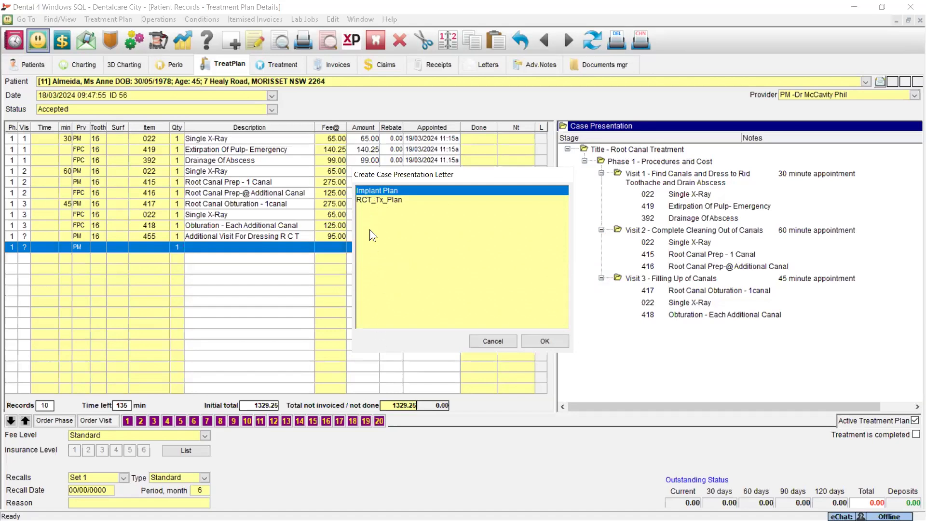
pyautogui.click(365, 200)
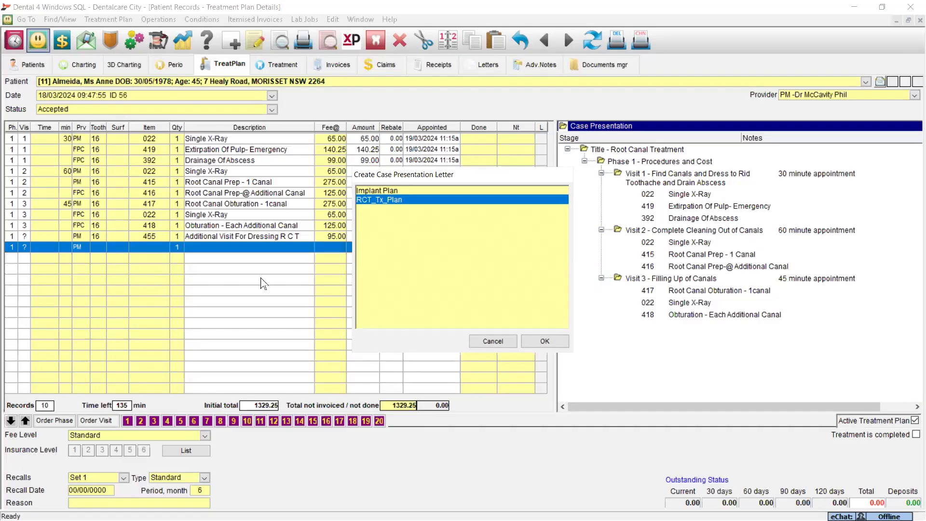
pyautogui.click(485, 338)
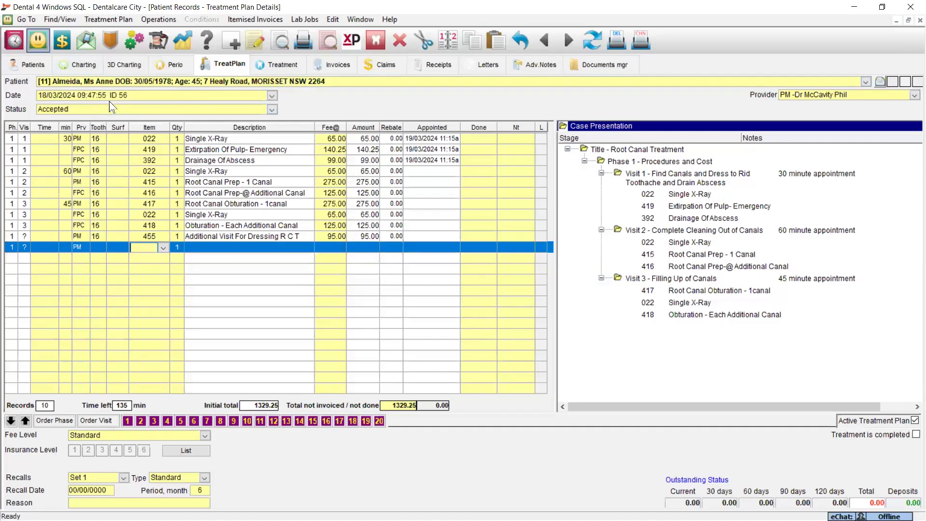
# - View the available operations, open the patient's charting, and select a surface of upper right tooth 3 in the Treatment Required chart
pyautogui.click(162, 16)
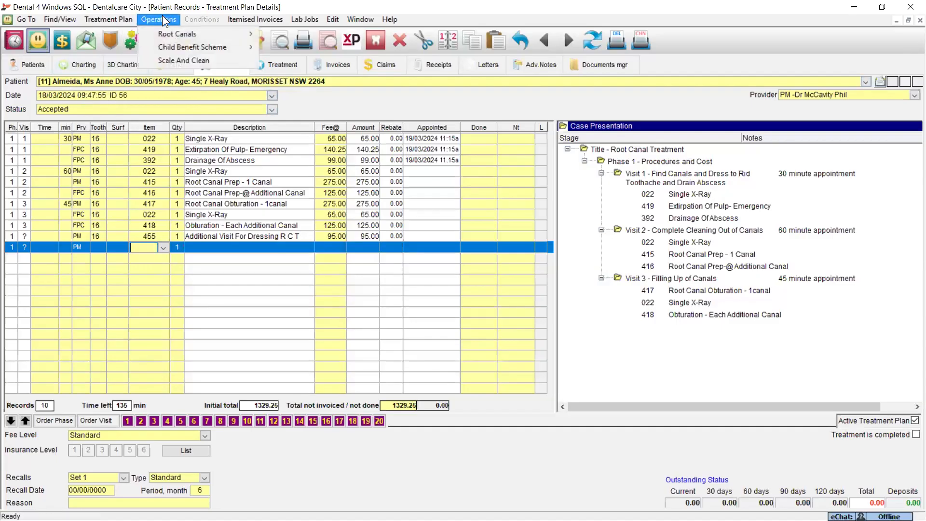
pyautogui.click(163, 16)
pyautogui.click(166, 22)
pyautogui.moveTo(165, 33)
pyautogui.click(65, 63)
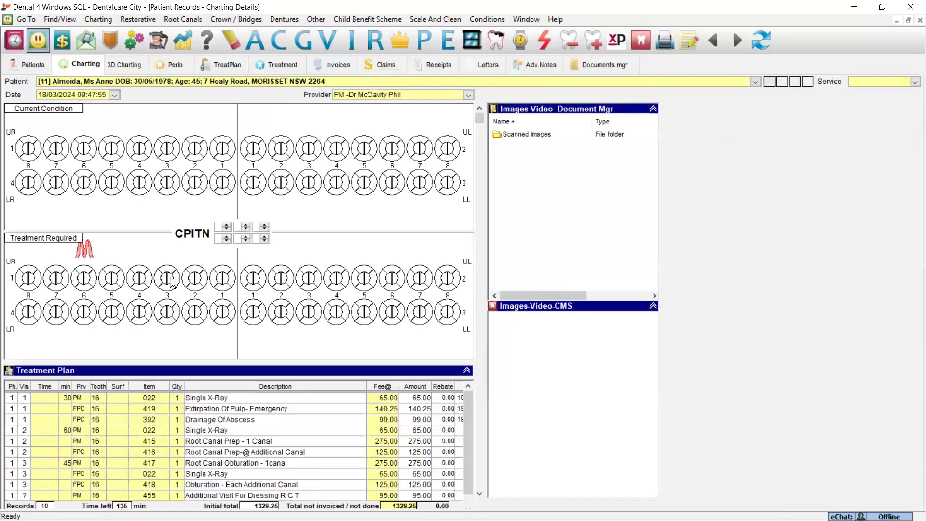
pyautogui.click(169, 279)
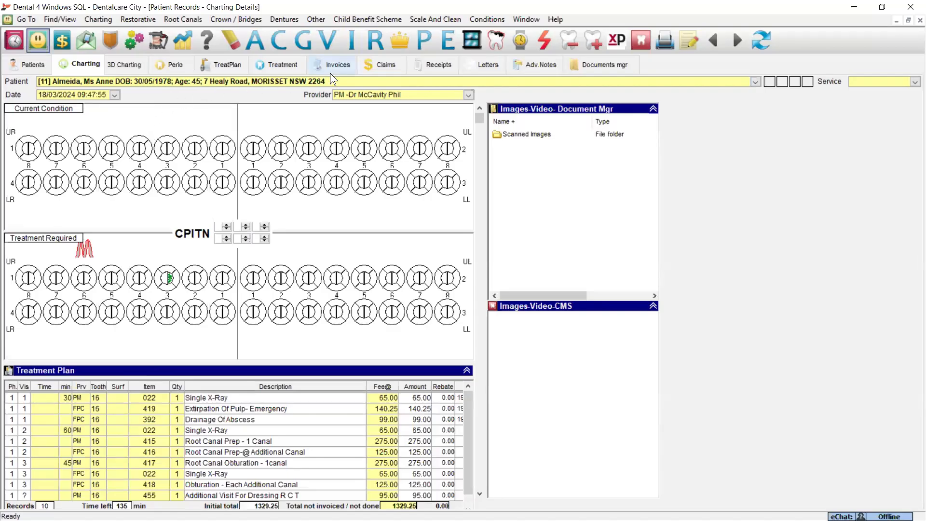
# - Open the Case Presentation category in the patient's letters and view the template management commands
pyautogui.click(492, 64)
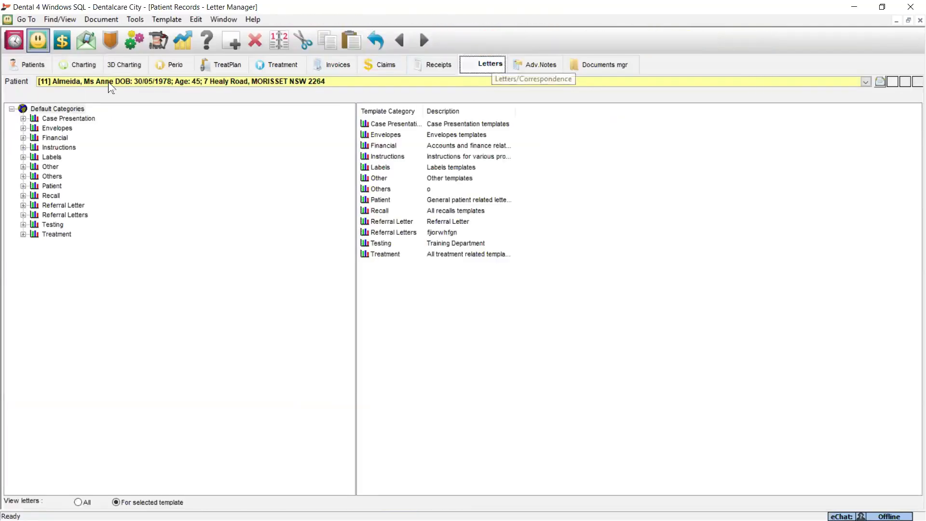
pyautogui.click(47, 120)
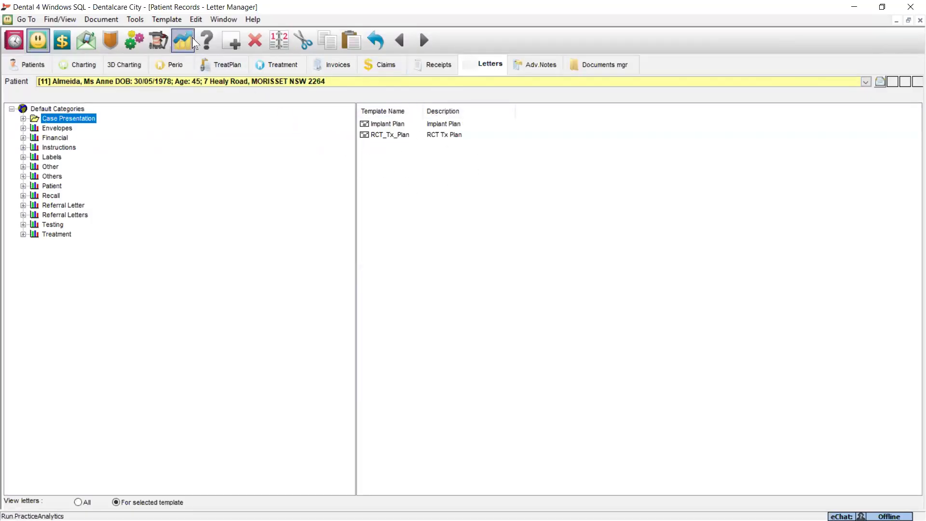
pyautogui.click(174, 21)
pyautogui.moveTo(166, 20)
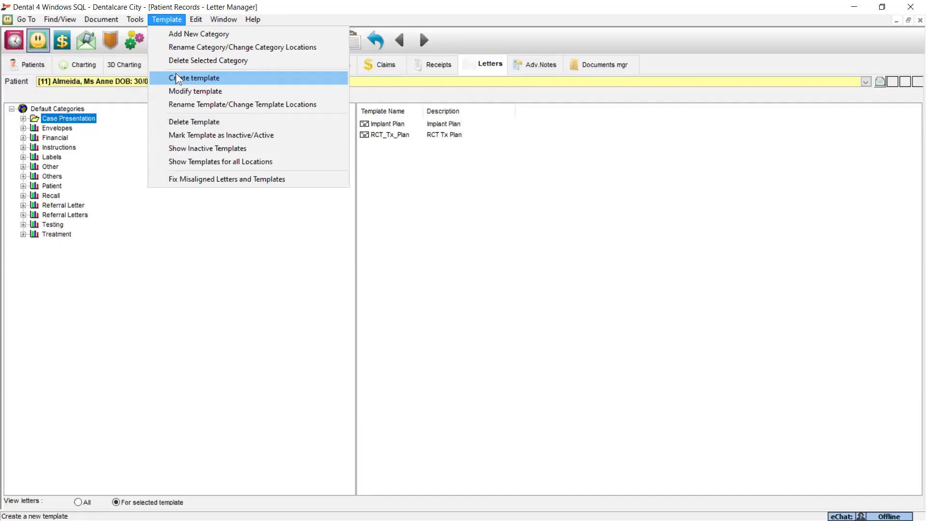
pyautogui.click(473, 229)
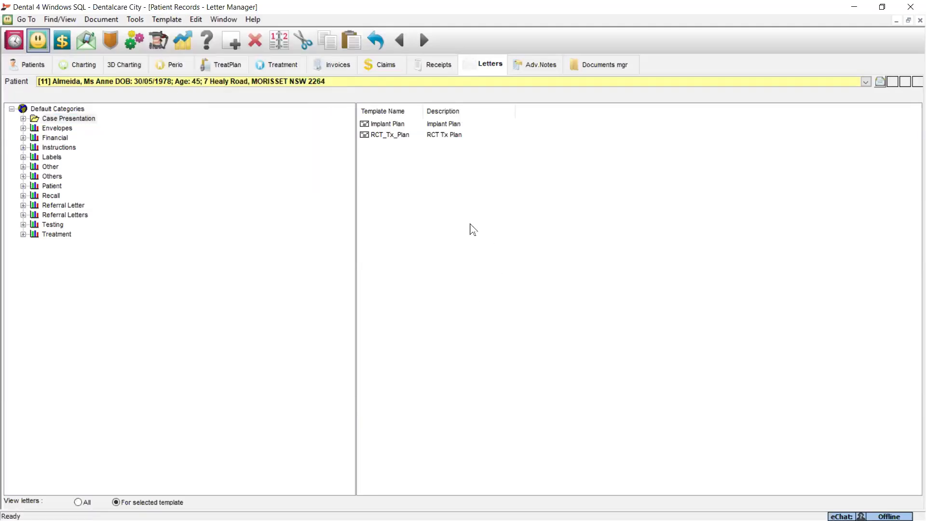